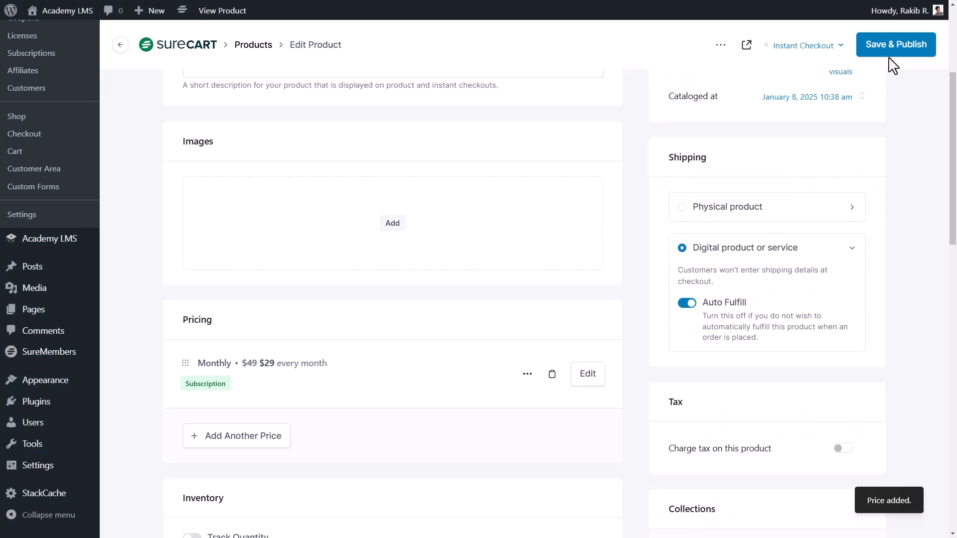
Save and publish the product with its Monthly subscription price.
{"action": "left_click", "coordinate": [886, 49]}
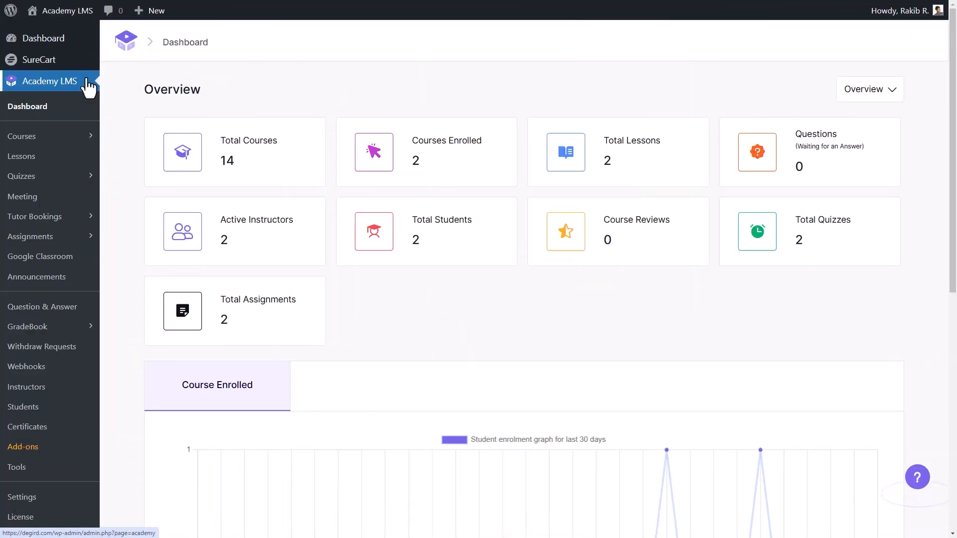
Open the installed plugins list, copy the name of the SureMembers plugin and highlight the SureCart entry.
{"action": "scroll", "coordinate": [30, 85], "scroll_direction": "down", "scroll_amount": 9}
{"action": "left_click", "coordinate": [70, 234]}
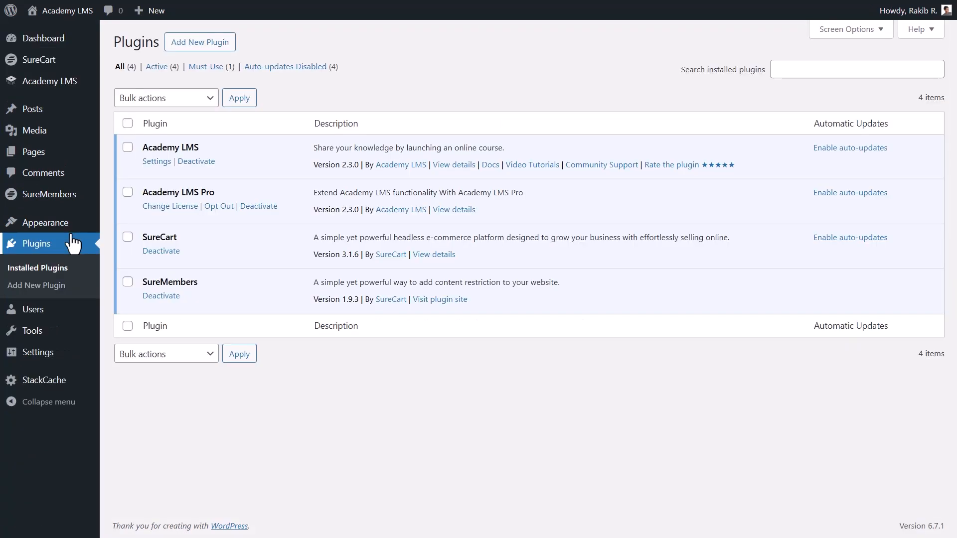
{"action": "left_click_drag", "start_coordinate": [142, 282], "coordinate": [217, 292]}
{"action": "key", "text": "ctrl+c"}
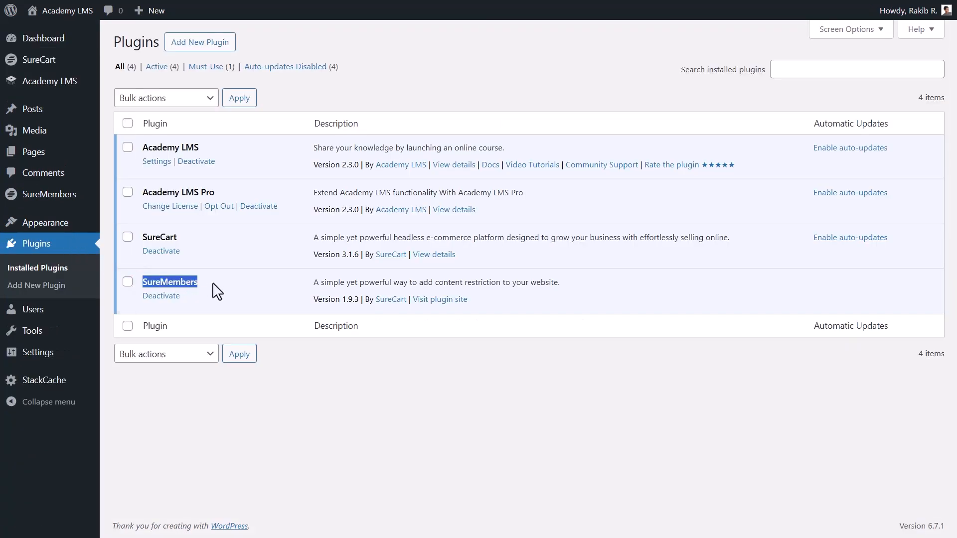
{"action": "left_click_drag", "start_coordinate": [186, 238], "coordinate": [143, 245]}
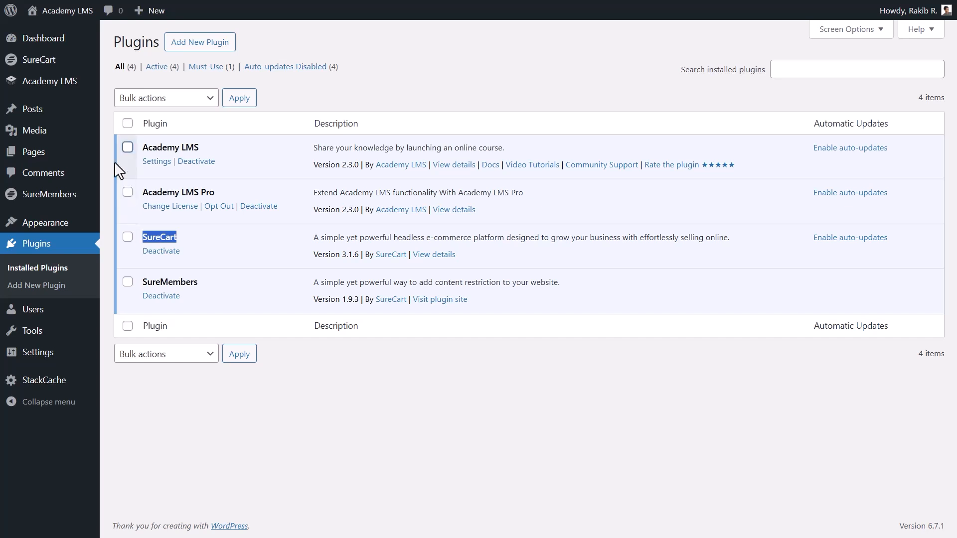
Find the SureMembers add-on among the Academy LMS add-ons using the copied name and enable it.
{"action": "mouse_move", "coordinate": [88, 83]}
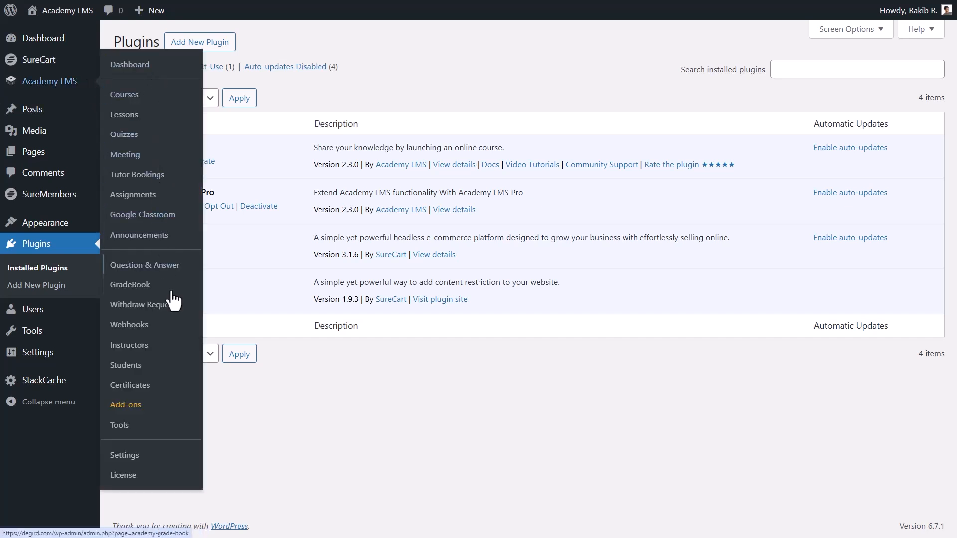
{"action": "left_click", "coordinate": [126, 405]}
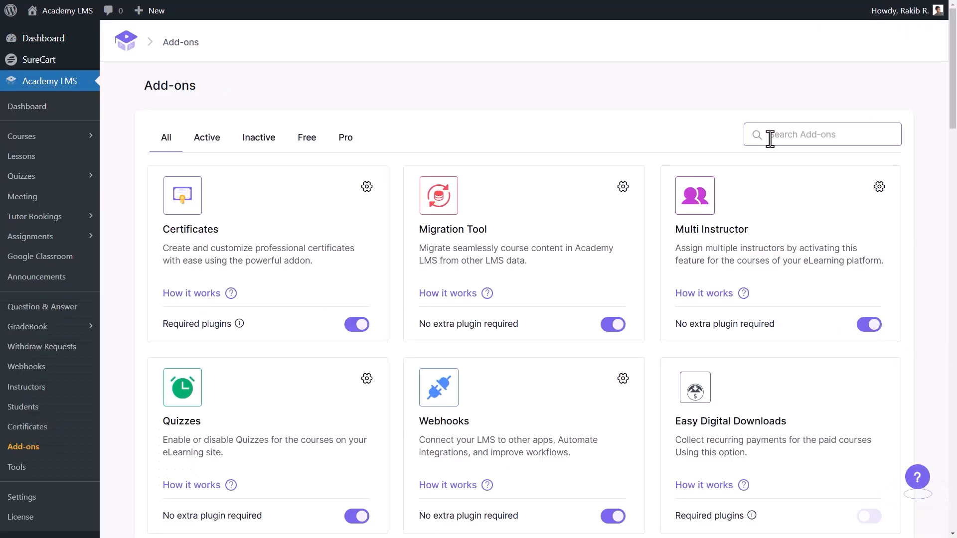
{"action": "left_click", "coordinate": [770, 139]}
{"action": "key", "text": "ctrl+v"}
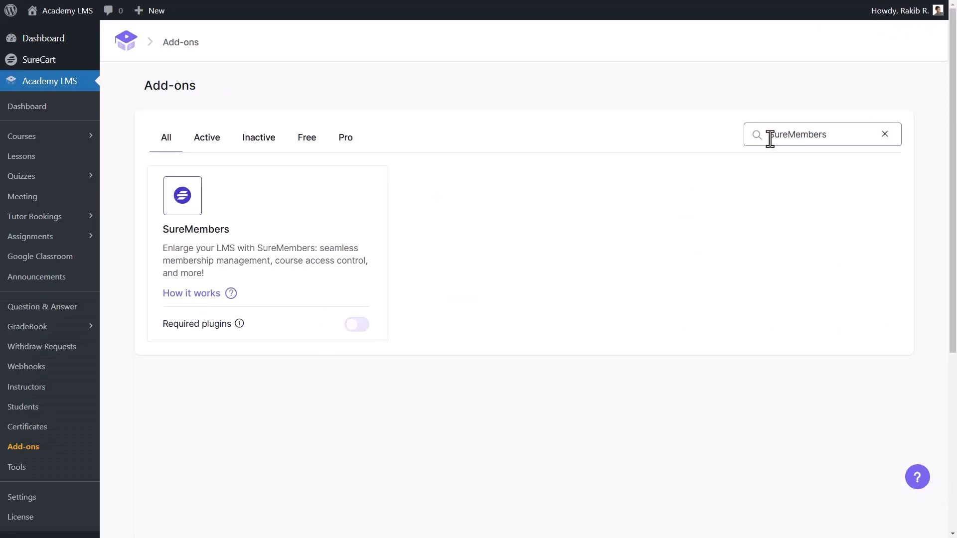
{"action": "left_click", "coordinate": [354, 326]}
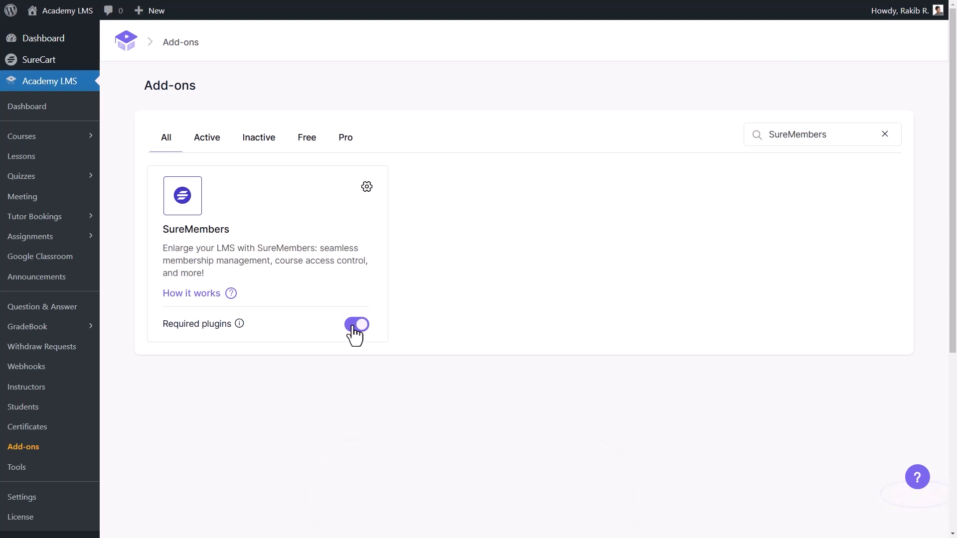
Start a new SureMembers access group and name it Mastering Motion Design.
{"action": "scroll", "coordinate": [355, 334], "scroll_direction": "down", "scroll_amount": 5}
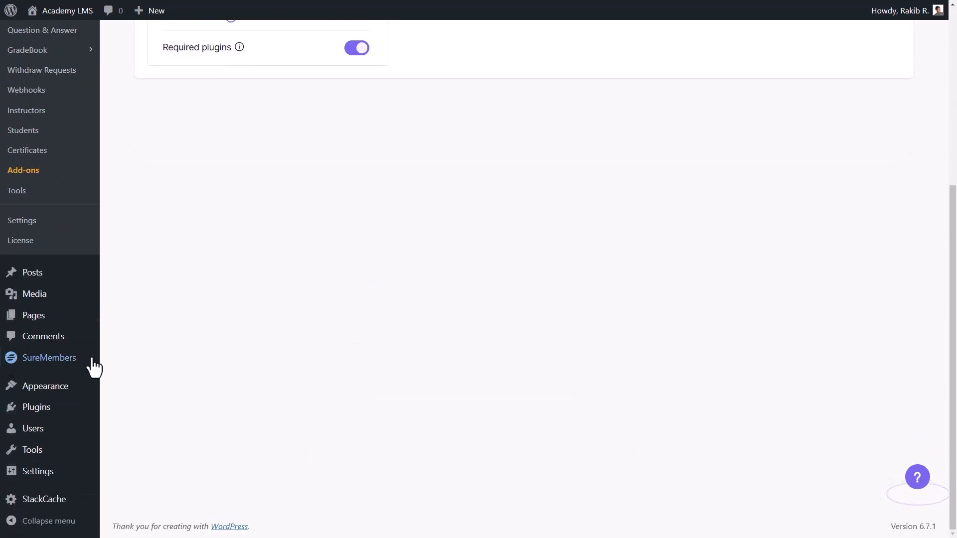
{"action": "left_click", "coordinate": [49, 358]}
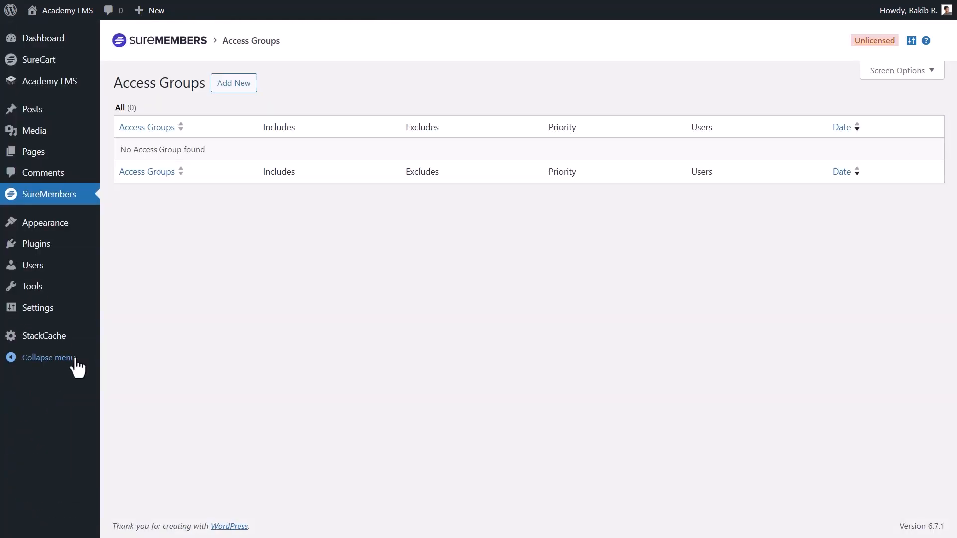
{"action": "left_click", "coordinate": [246, 85]}
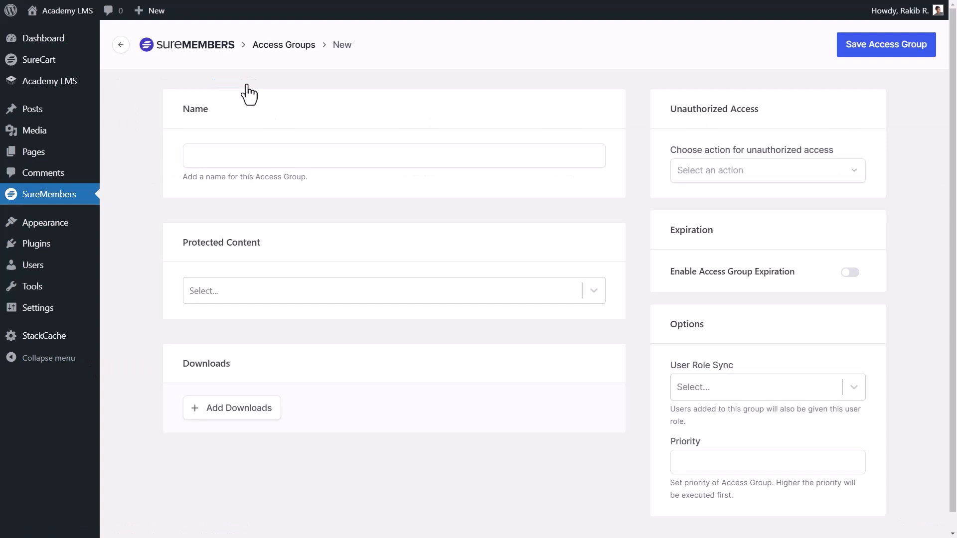
{"action": "left_click", "coordinate": [189, 157]}
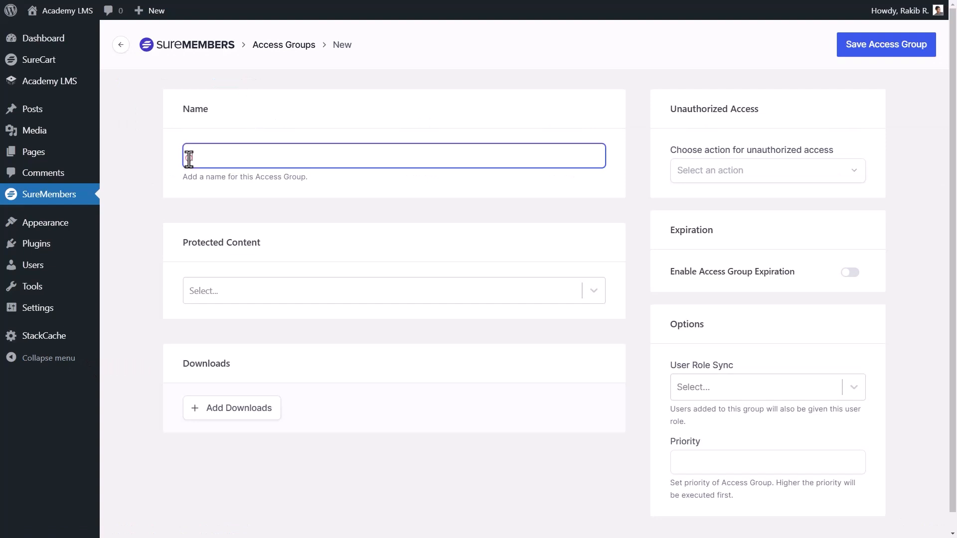
{"action": "type", "text": "Mastering Motion Design"}
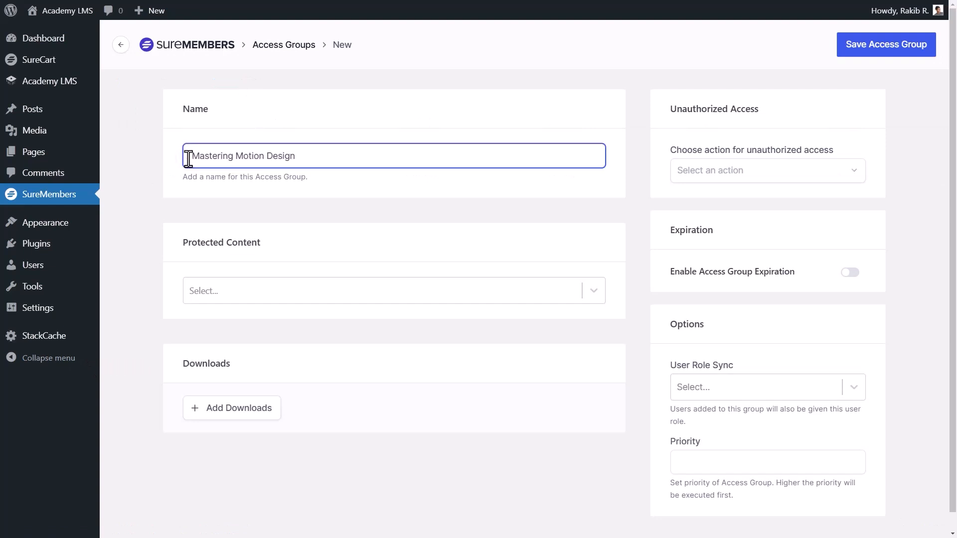
Set the access group's protected content to Academy LMS Courses.
{"action": "left_click", "coordinate": [601, 293]}
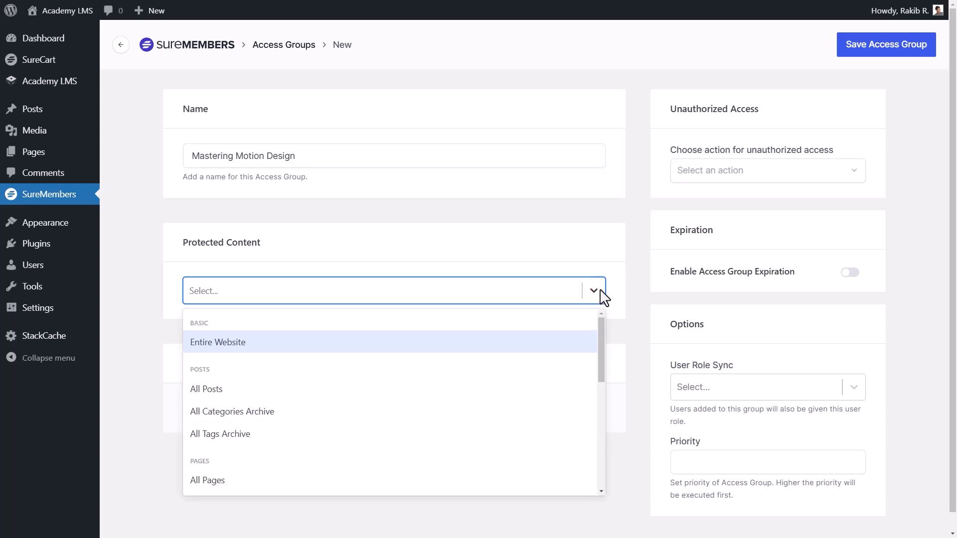
{"action": "scroll", "coordinate": [603, 360], "scroll_direction": "down", "scroll_amount": 1}
{"action": "left_click_drag", "start_coordinate": [603, 360], "coordinate": [604, 429]}
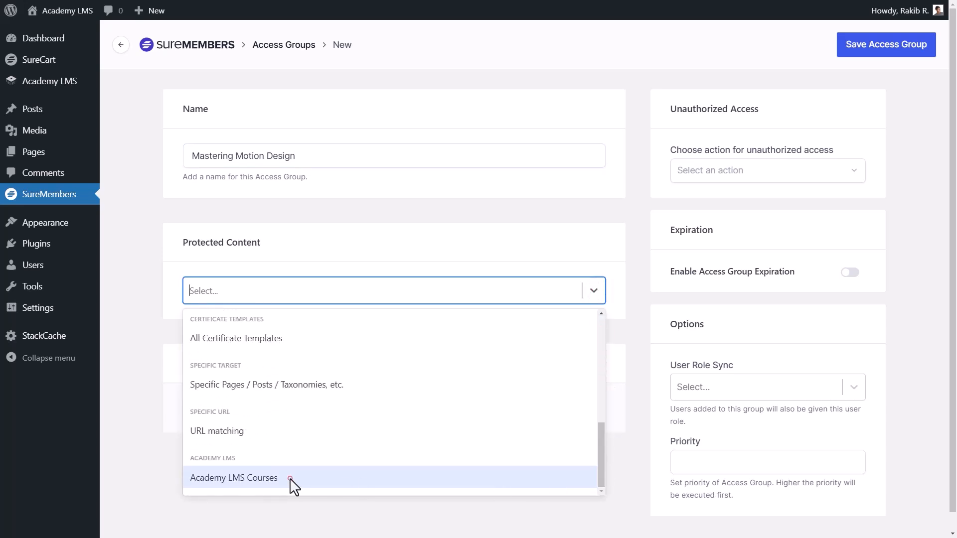
{"action": "left_click", "coordinate": [292, 482]}
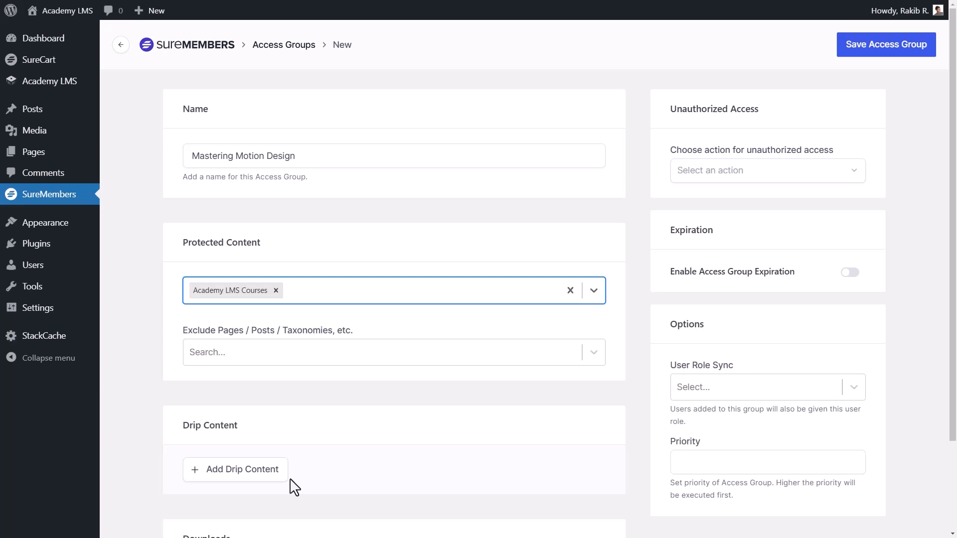
{"action": "left_click", "coordinate": [351, 393]}
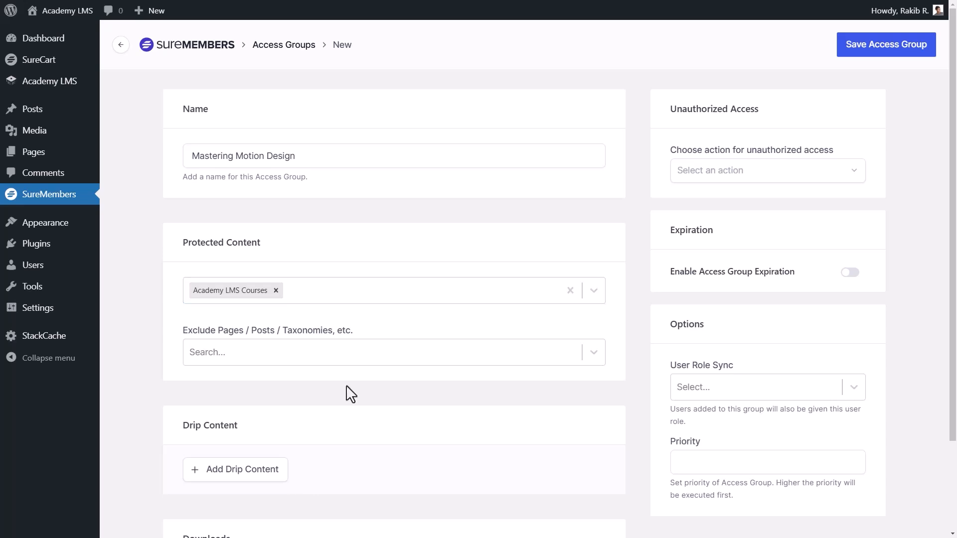
Exclude the SEO Secrets, Email Marketing 101, Mastering Social Media Ads, Google Ads Mastery and Content Marketing Strategies courses from the protected content.
{"action": "left_click", "coordinate": [324, 359]}
{"action": "type", "text": "seo"}
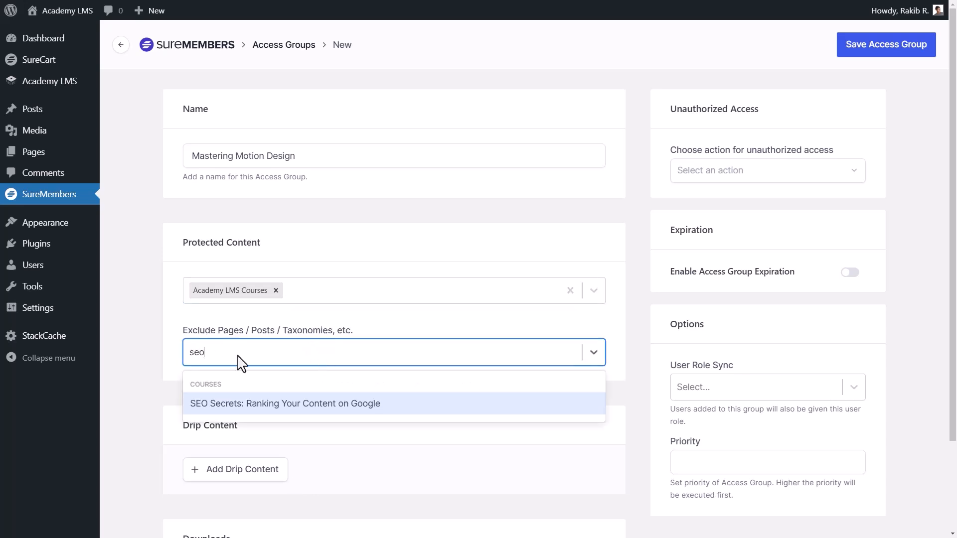
{"action": "left_click", "coordinate": [411, 407]}
{"action": "left_click", "coordinate": [401, 353]}
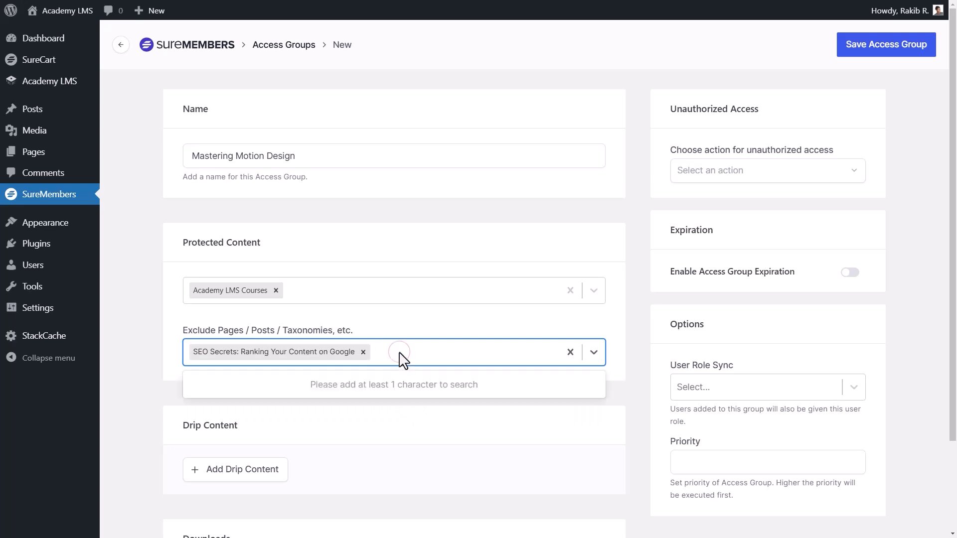
{"action": "type", "text": "email"}
{"action": "left_click", "coordinate": [429, 403]}
{"action": "type", "text": "social"}
{"action": "left_click", "coordinate": [374, 424]}
{"action": "type", "text": "google"}
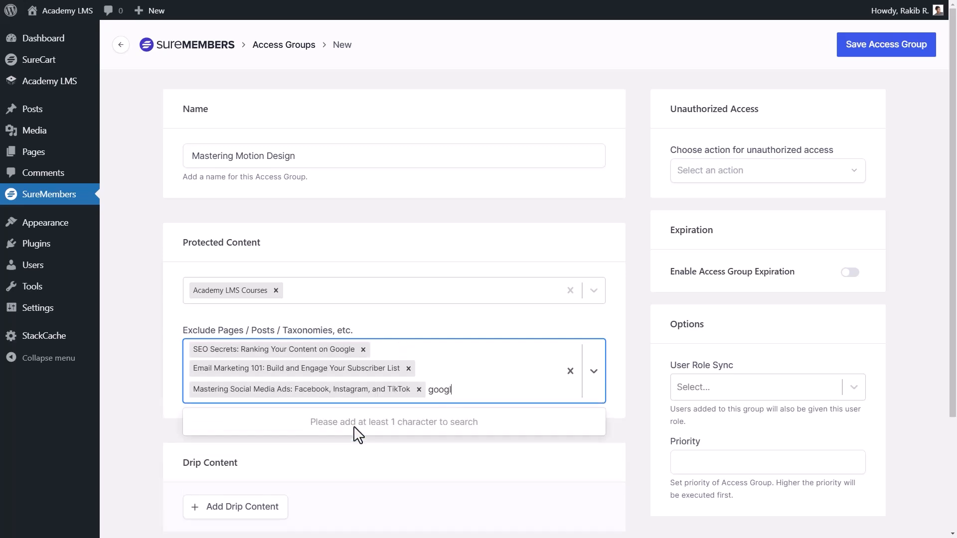
{"action": "left_click", "coordinate": [352, 439]}
{"action": "type", "text": "content"}
{"action": "left_click", "coordinate": [312, 457]}
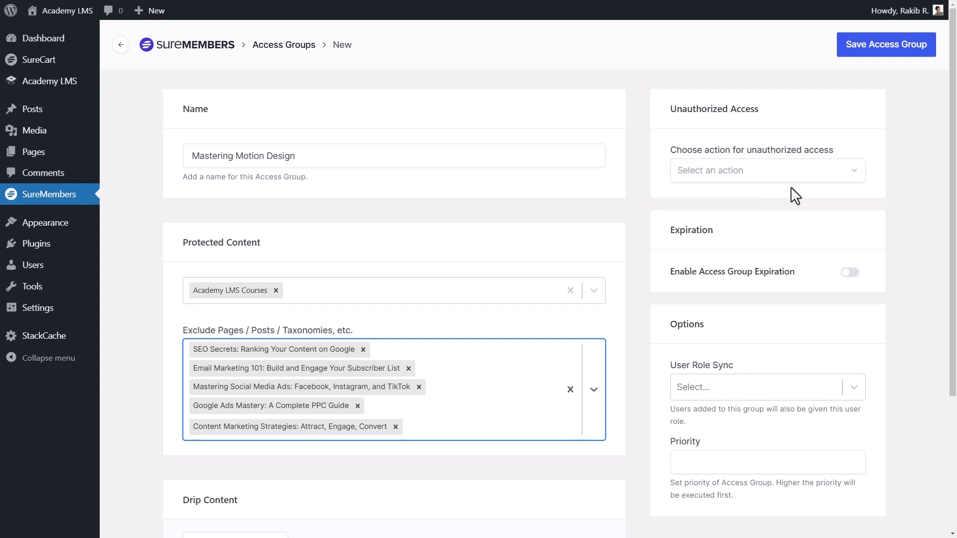
Set the unauthorized access action to Message and turn on In Content mode.
{"action": "left_click", "coordinate": [844, 176]}
{"action": "left_click", "coordinate": [750, 223]}
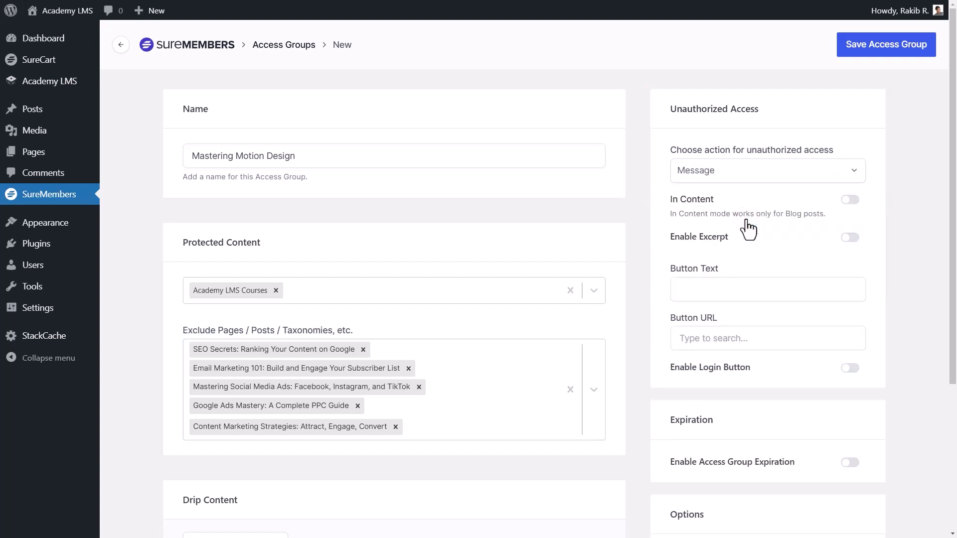
{"action": "left_click", "coordinate": [850, 200]}
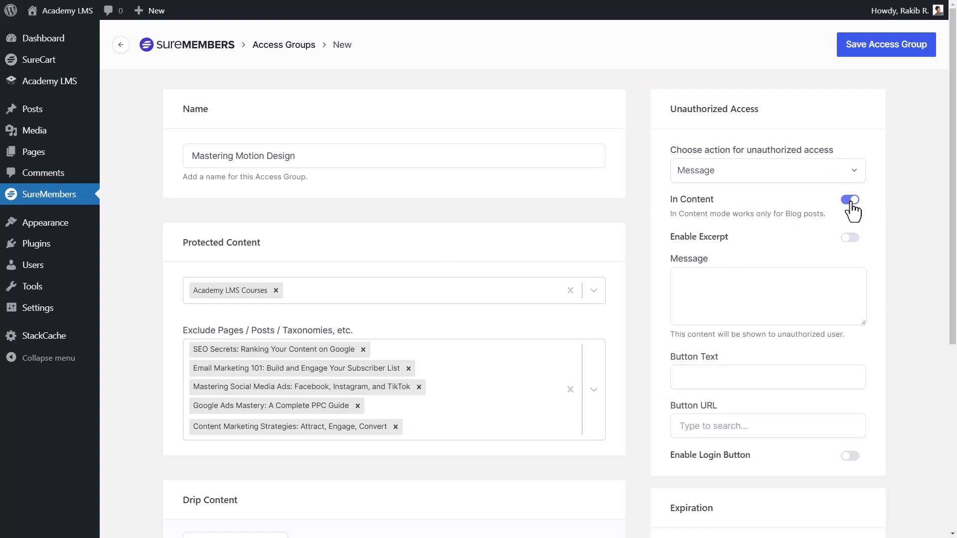
{"action": "left_click", "coordinate": [853, 174]}
{"action": "left_click", "coordinate": [752, 205]}
{"action": "left_click", "coordinate": [679, 218]}
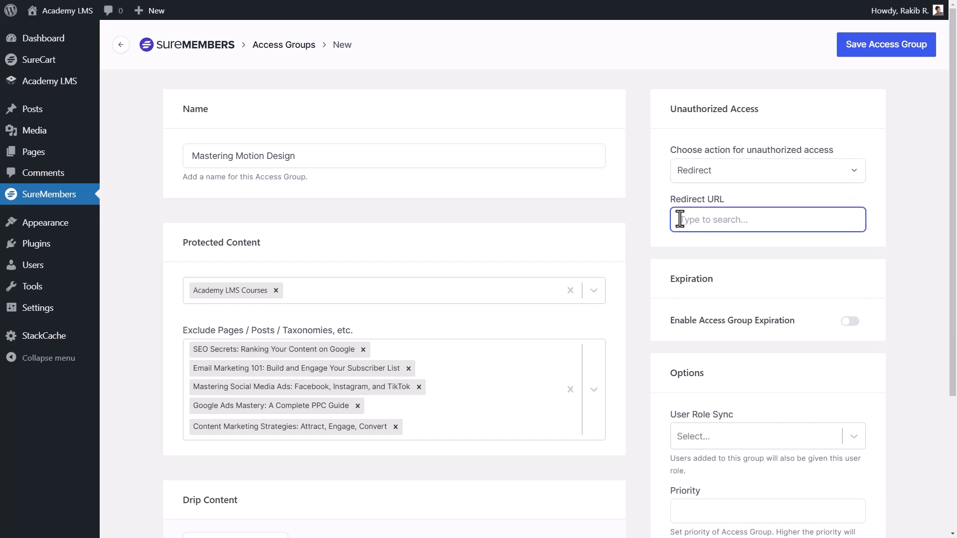
{"action": "type", "text": "cart"}
{"action": "left_click", "coordinate": [733, 248]}
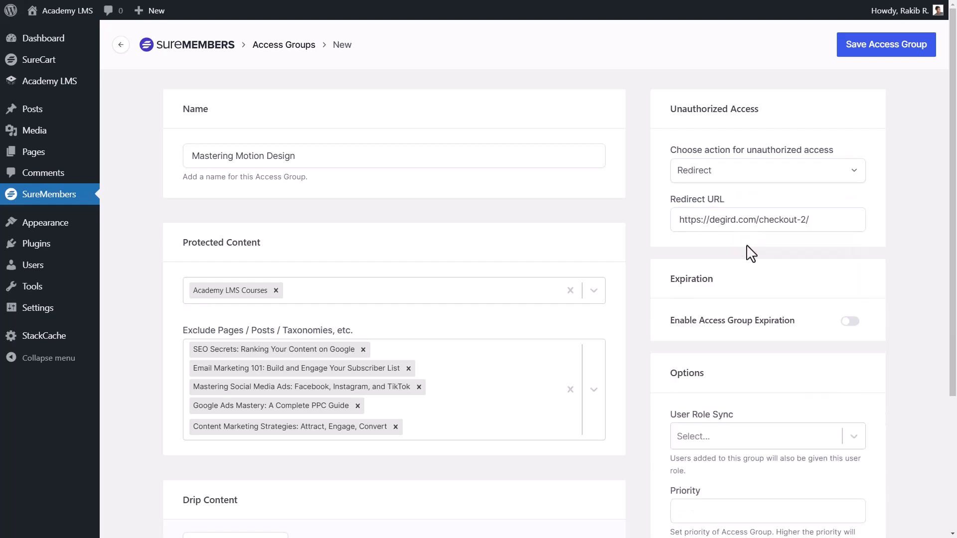
{"action": "left_click", "coordinate": [907, 51]}
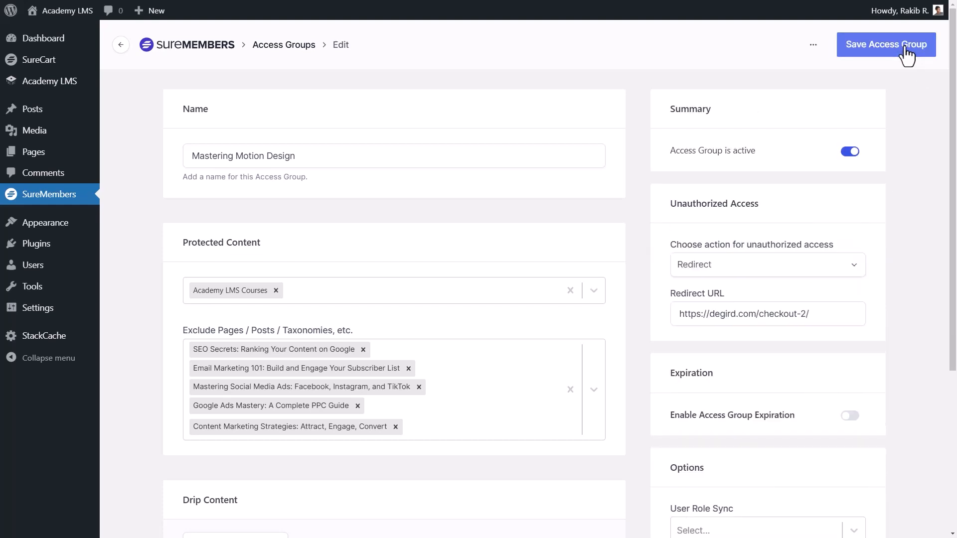
{"action": "left_click", "coordinate": [42, 194]}
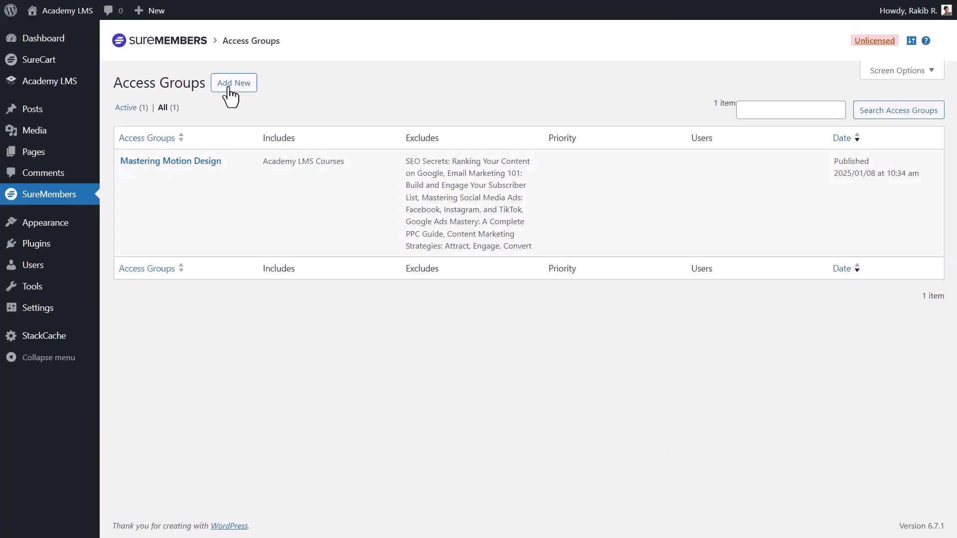
{"action": "left_click", "coordinate": [229, 84]}
{"action": "left_click", "coordinate": [199, 154]}
{"action": "type", "text": "Digital Marketing Playbook"}
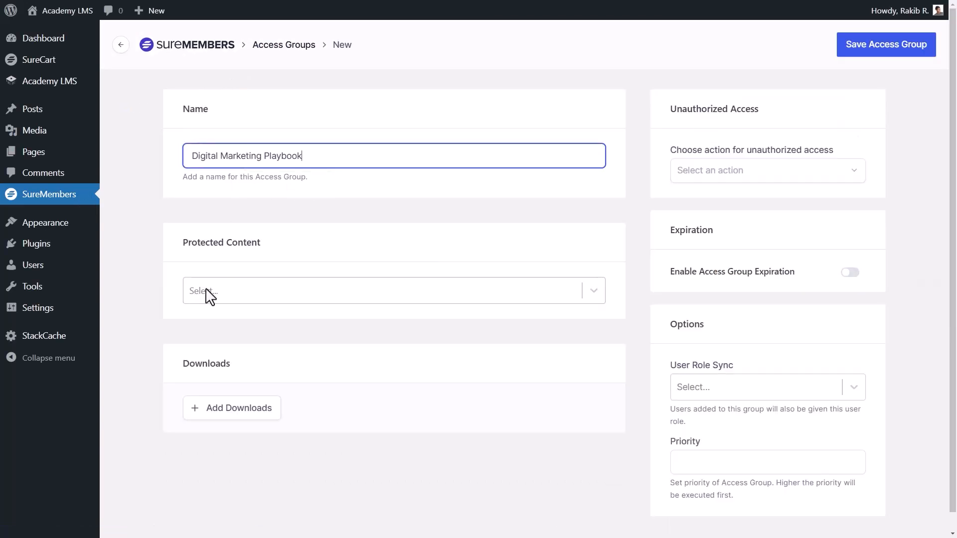
{"action": "left_click", "coordinate": [209, 294]}
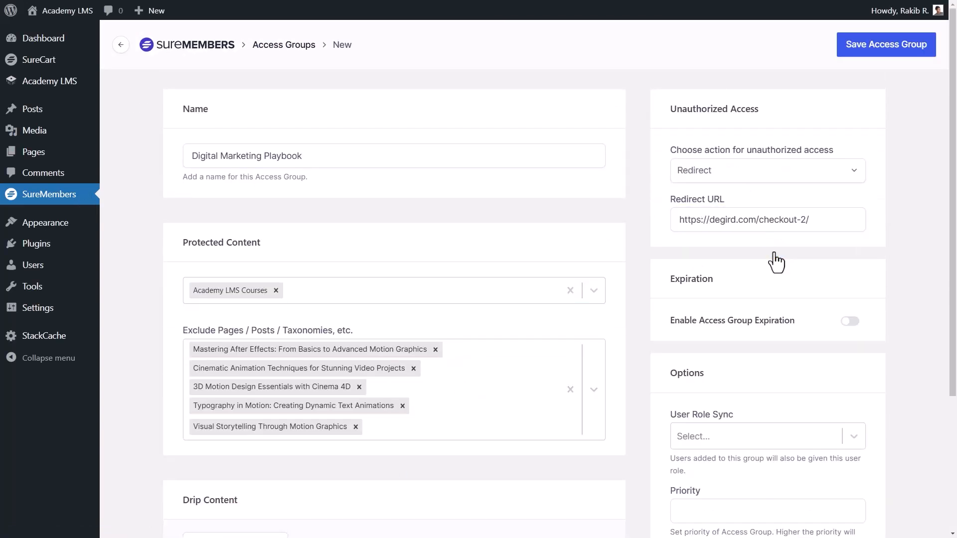
{"action": "left_click", "coordinate": [887, 44]}
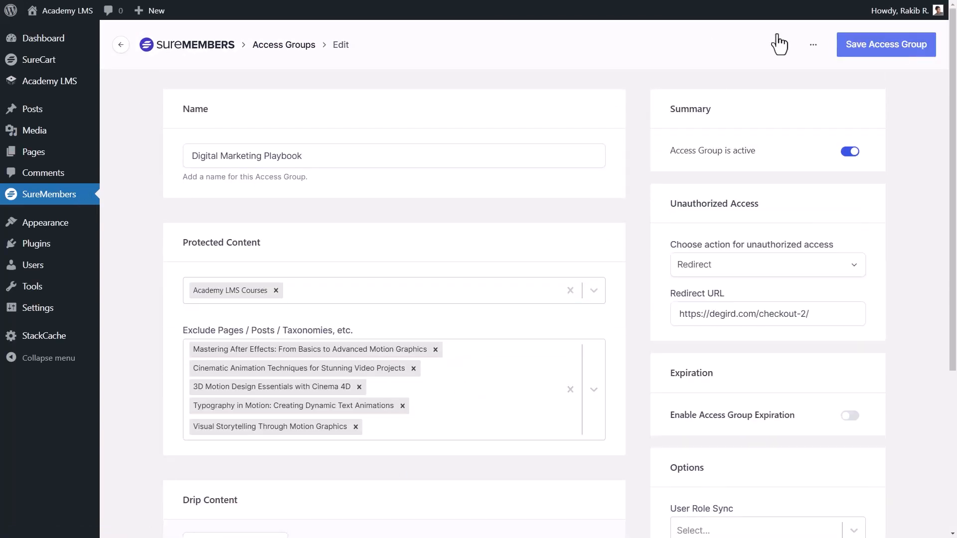
Create a new SureCart product named Mastering Motion Design: From Typography to 3D Visuals.
{"action": "left_click", "coordinate": [48, 193]}
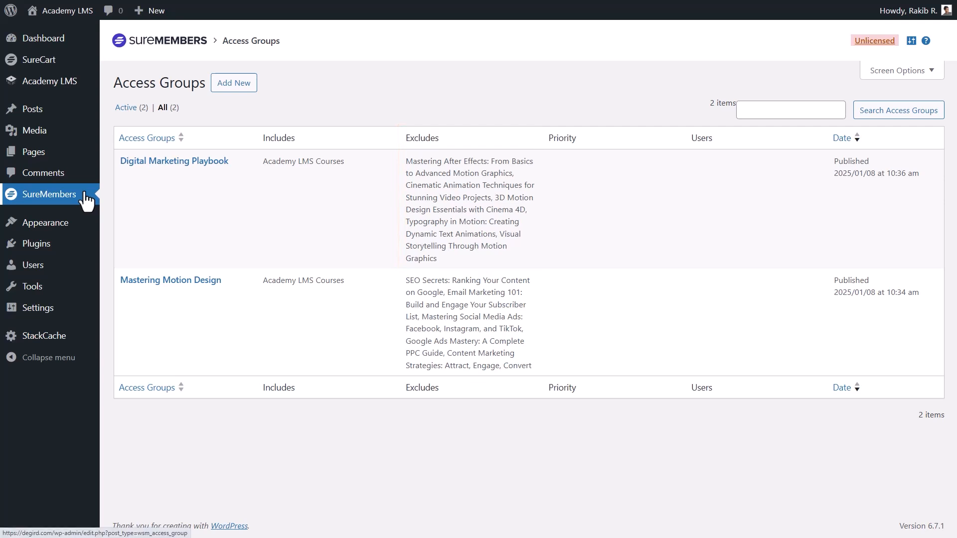
{"action": "mouse_move", "coordinate": [85, 61]}
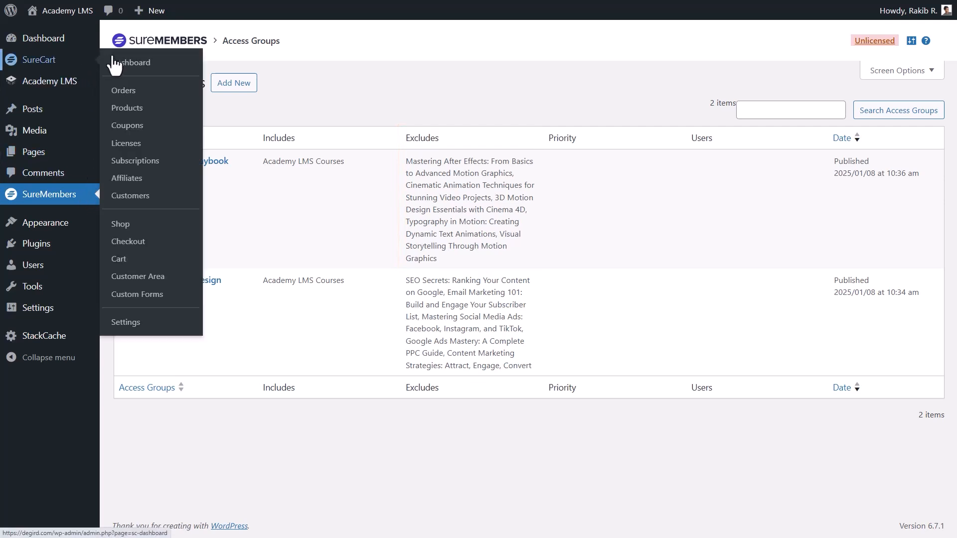
{"action": "left_click", "coordinate": [161, 118]}
{"action": "left_click", "coordinate": [199, 85]}
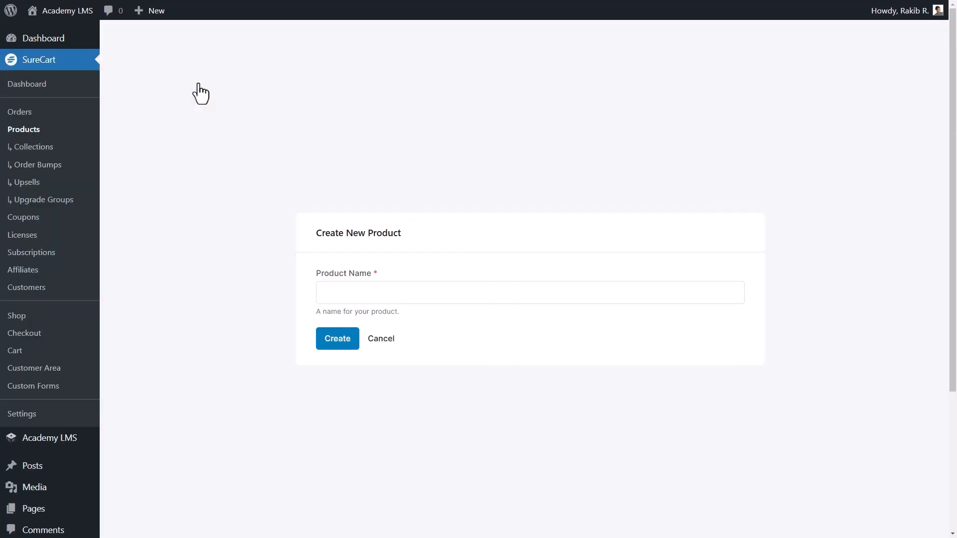
{"action": "left_click", "coordinate": [329, 292]}
{"action": "type", "text": "Mastering Motion Design: From Typography to 3D Visuals"}
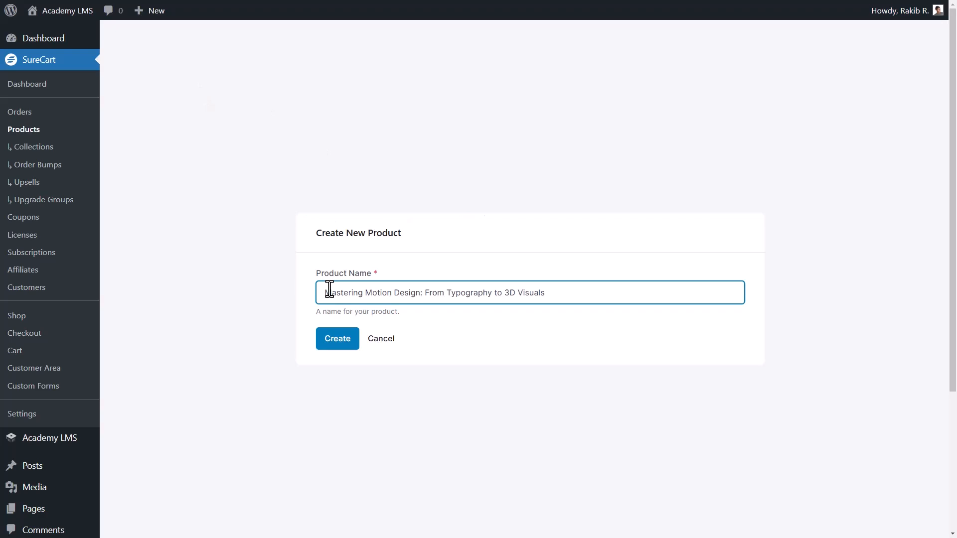
{"action": "left_click", "coordinate": [345, 343]}
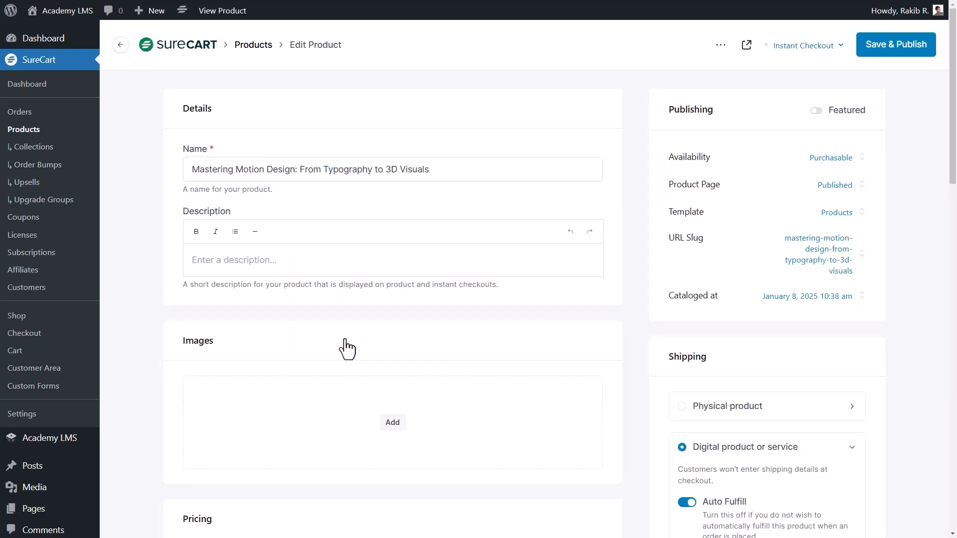
Start a new price for the product, named Monthly, with the Subscription payment type.
{"action": "scroll", "coordinate": [348, 349], "scroll_direction": "down", "scroll_amount": 4}
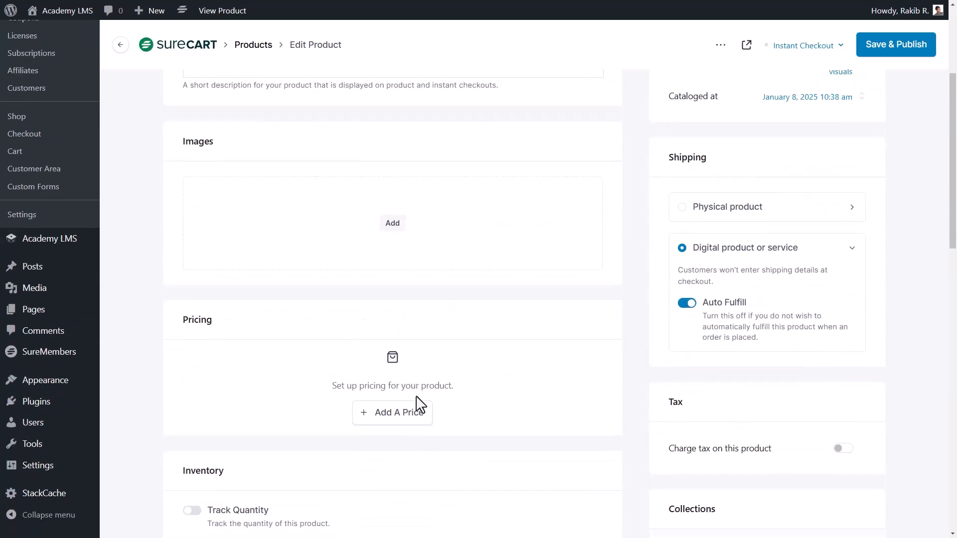
{"action": "left_click", "coordinate": [410, 414]}
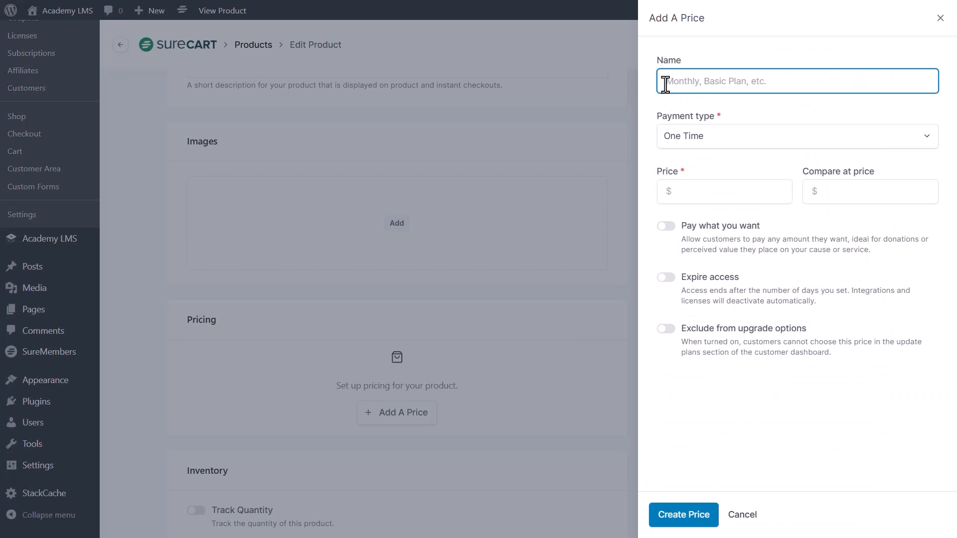
{"action": "type", "text": "Monthly"}
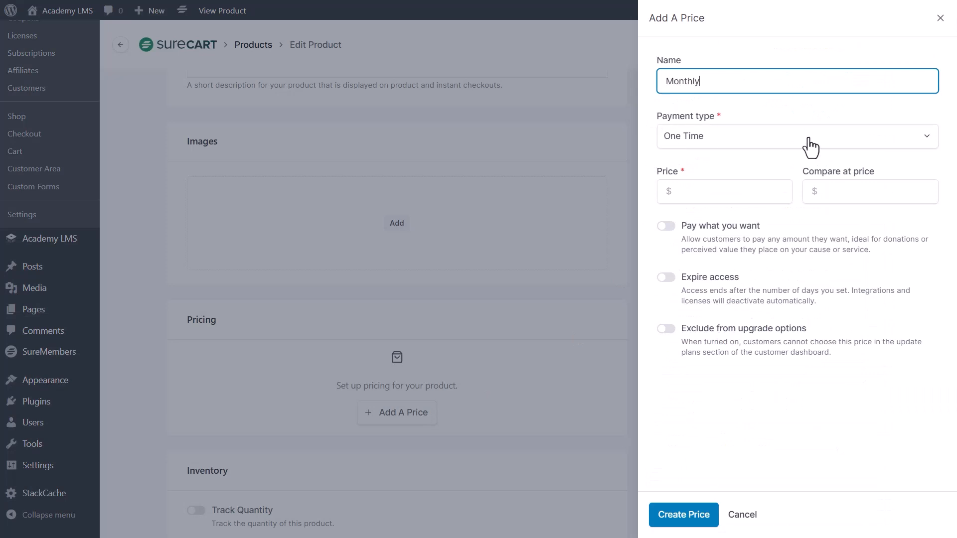
{"action": "left_click", "coordinate": [806, 142]}
{"action": "left_click", "coordinate": [772, 209]}
Set the price to $29 every 1 month with a compare-at price of $49, create it and save the product.
{"action": "left_click", "coordinate": [686, 191]}
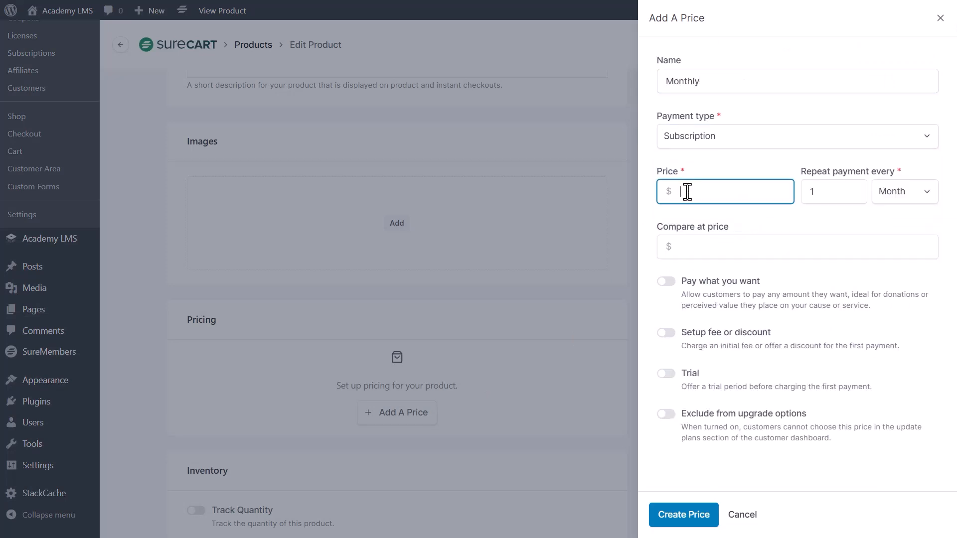
{"action": "type", "text": "29"}
{"action": "left_click", "coordinate": [681, 246]}
{"action": "type", "text": "49"}
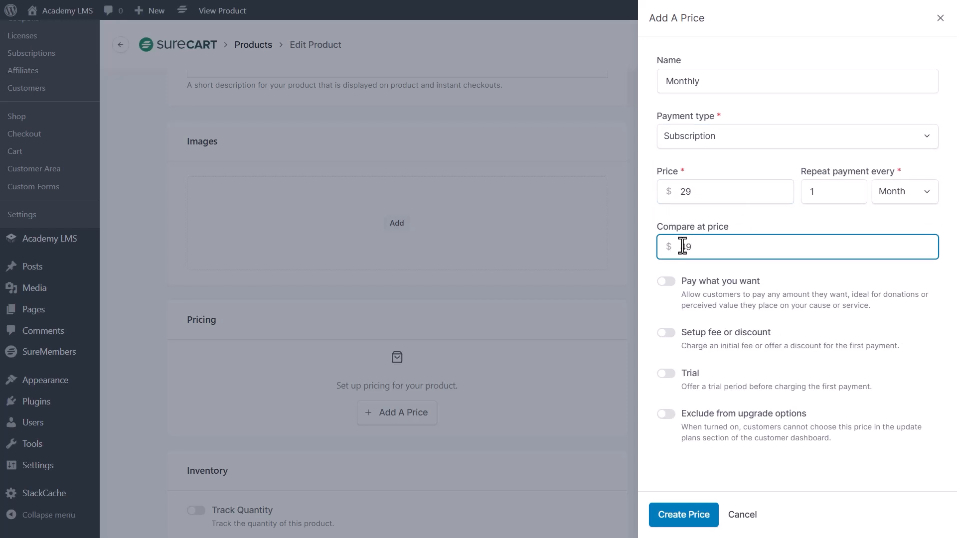
{"action": "left_click", "coordinate": [803, 193]}
{"action": "left_click", "coordinate": [910, 197]}
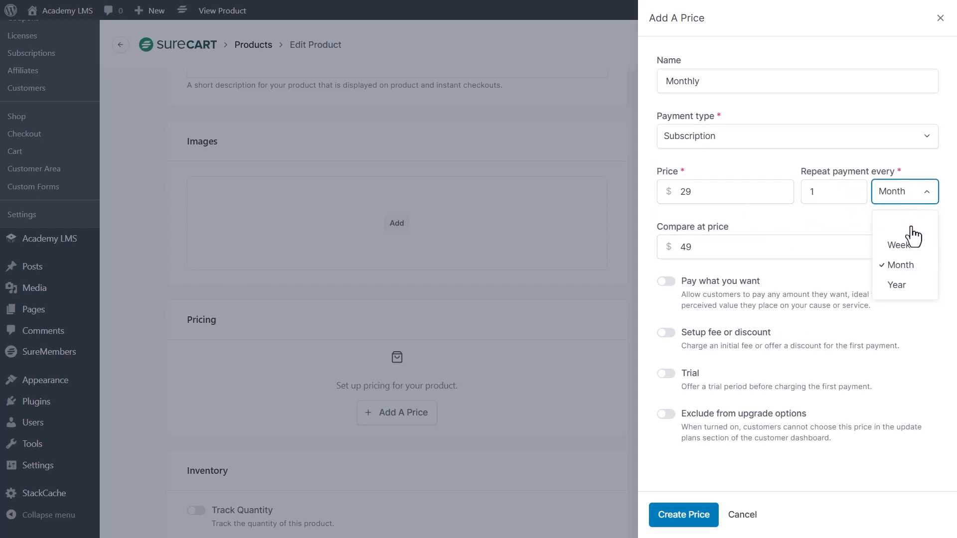
{"action": "left_click", "coordinate": [915, 266]}
{"action": "left_click", "coordinate": [696, 516]}
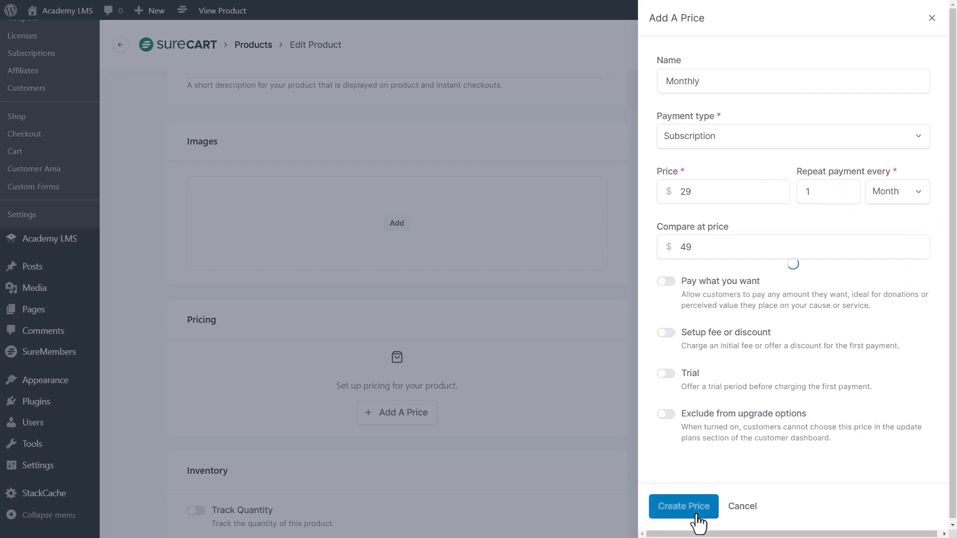
{"action": "left_click", "coordinate": [889, 51]}
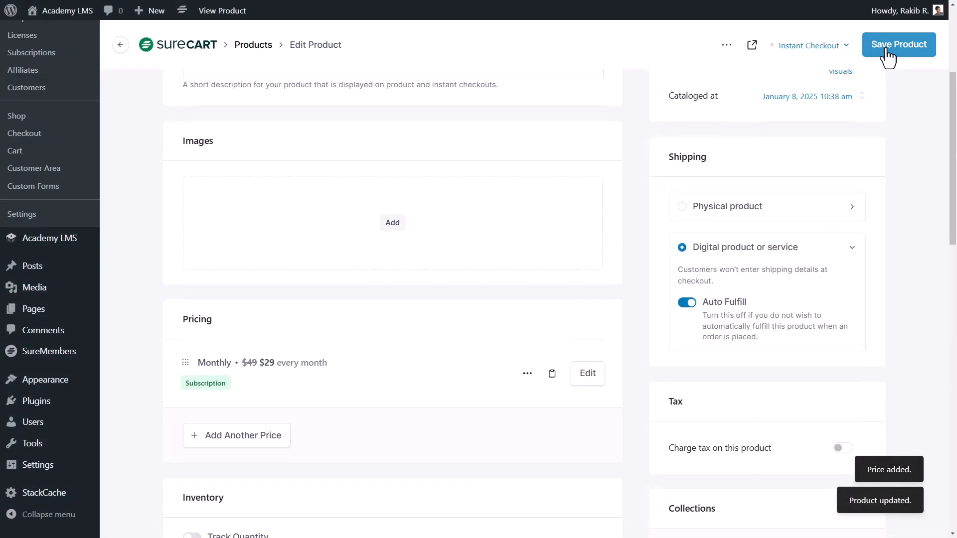
Add a SureMembers integration linking the product to the Mastering Motion Design access group and save the product.
{"action": "scroll", "coordinate": [887, 56], "scroll_direction": "down", "scroll_amount": 5}
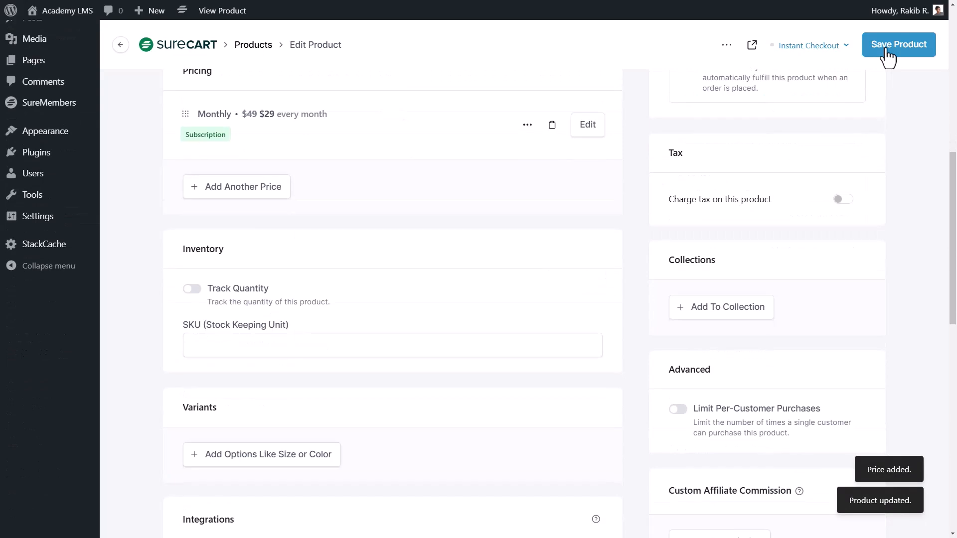
{"action": "scroll", "coordinate": [889, 56], "scroll_direction": "down", "scroll_amount": 5}
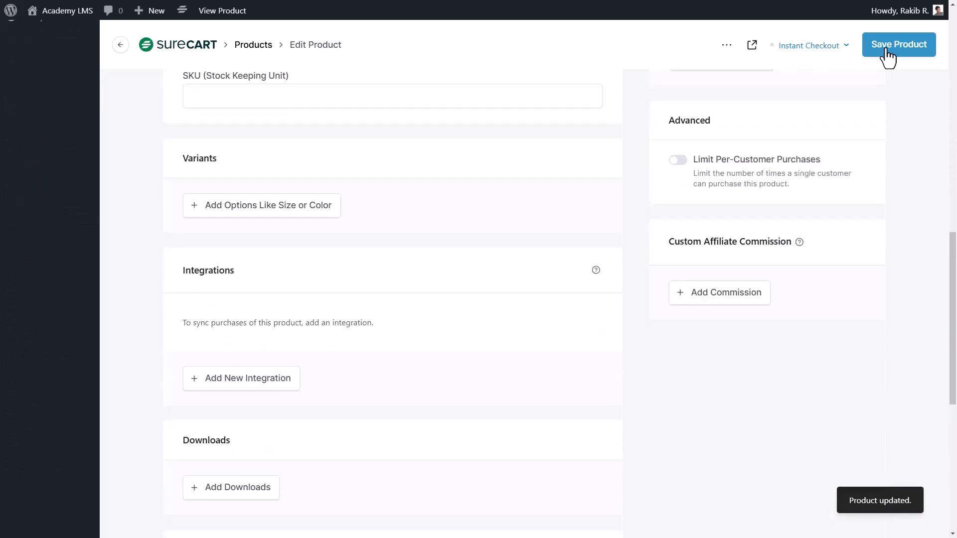
{"action": "left_click", "coordinate": [265, 382]}
{"action": "left_click", "coordinate": [454, 267]}
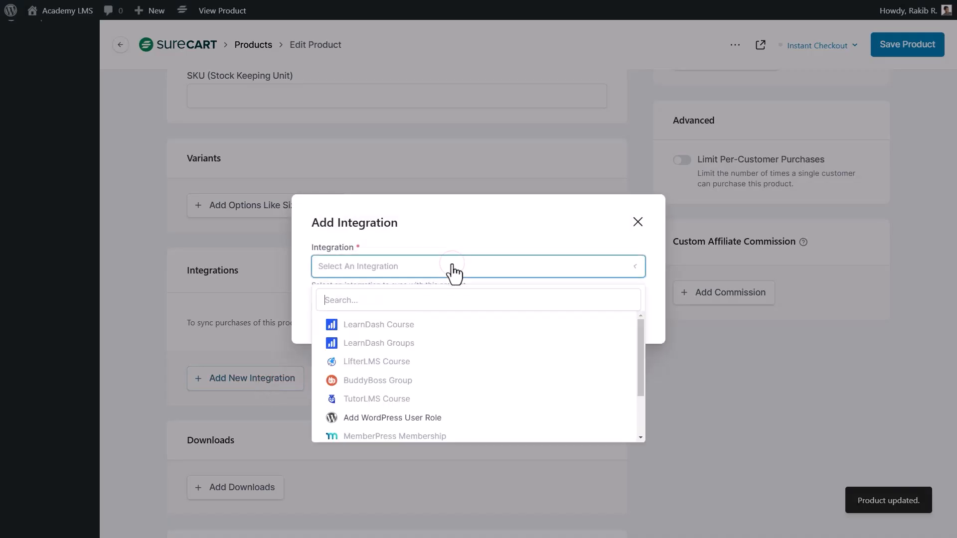
{"action": "scroll", "coordinate": [454, 357], "scroll_direction": "down", "scroll_amount": 2}
{"action": "left_click", "coordinate": [408, 433]}
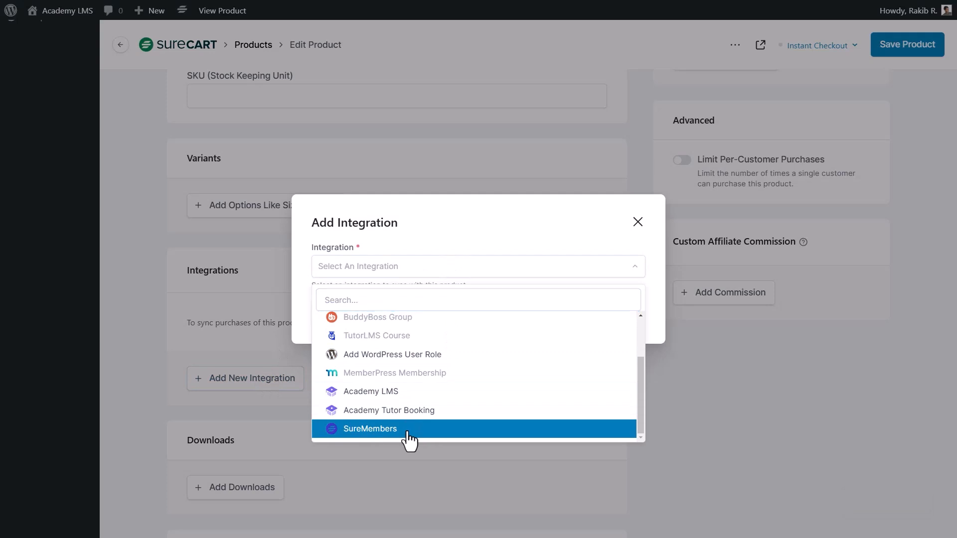
{"action": "left_click", "coordinate": [621, 299]}
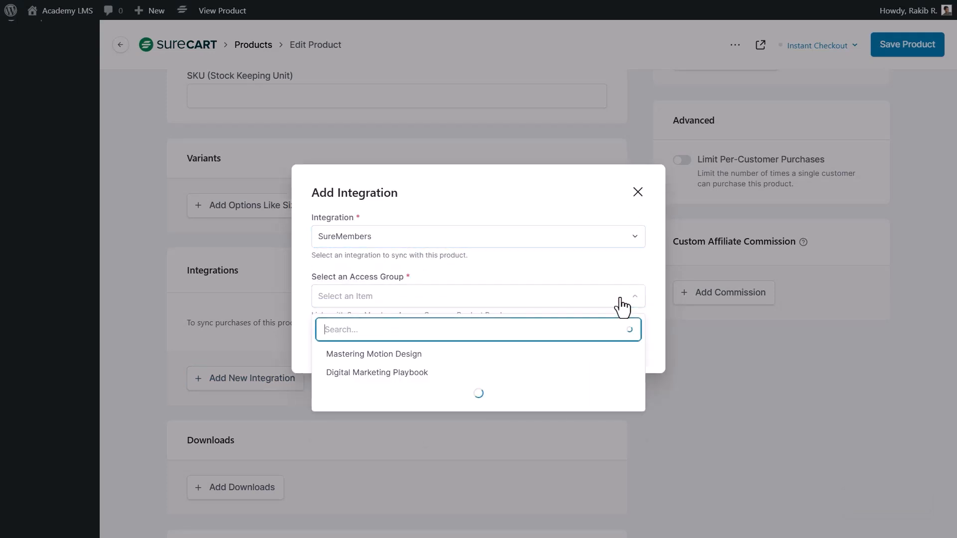
{"action": "left_click", "coordinate": [453, 358]}
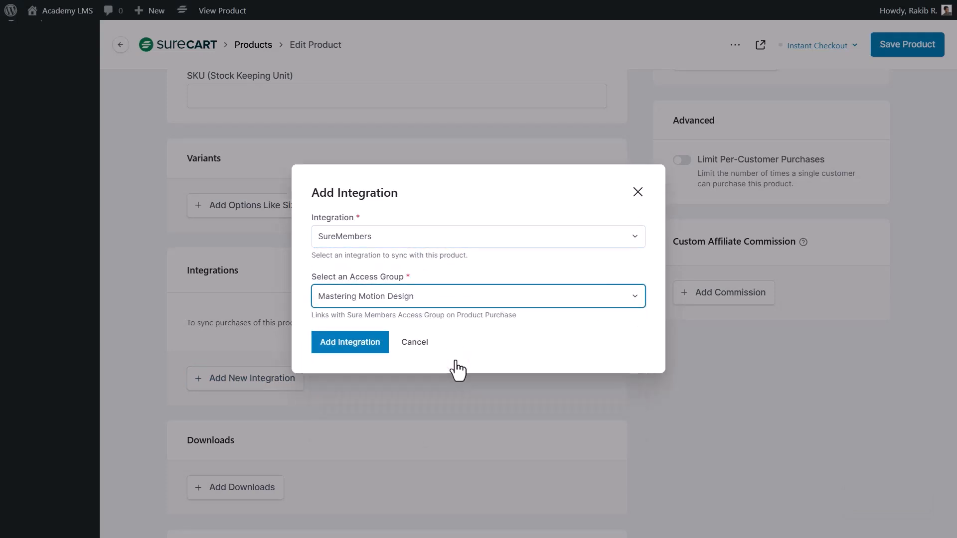
{"action": "left_click", "coordinate": [379, 352]}
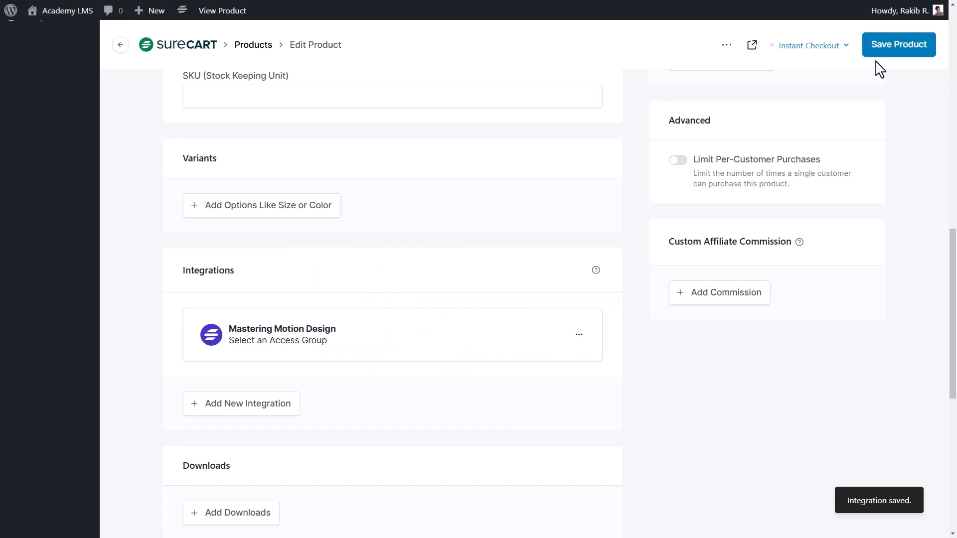
{"action": "left_click", "coordinate": [878, 46]}
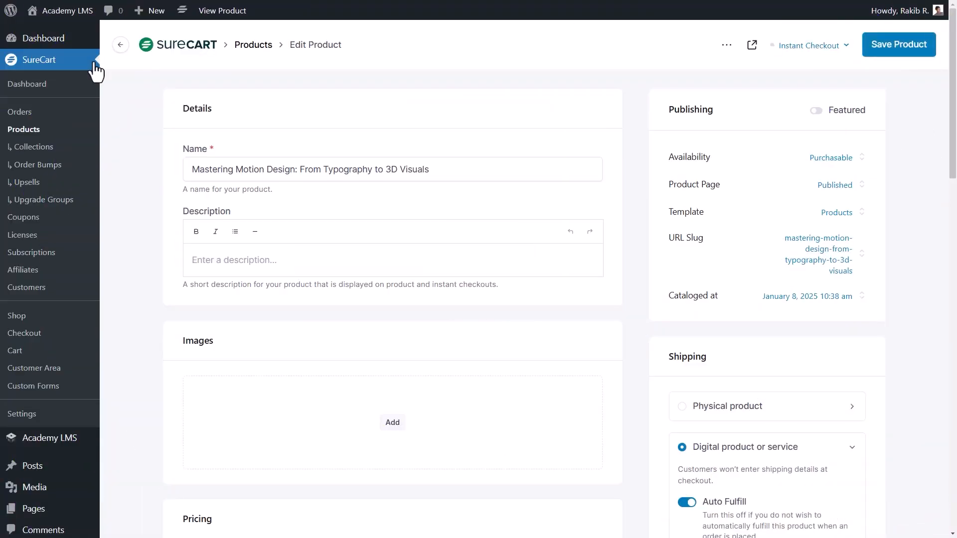
Open the Store Checkout page for editing and select the Form block inside its Checkout Form.
{"action": "mouse_move", "coordinate": [101, 501]}
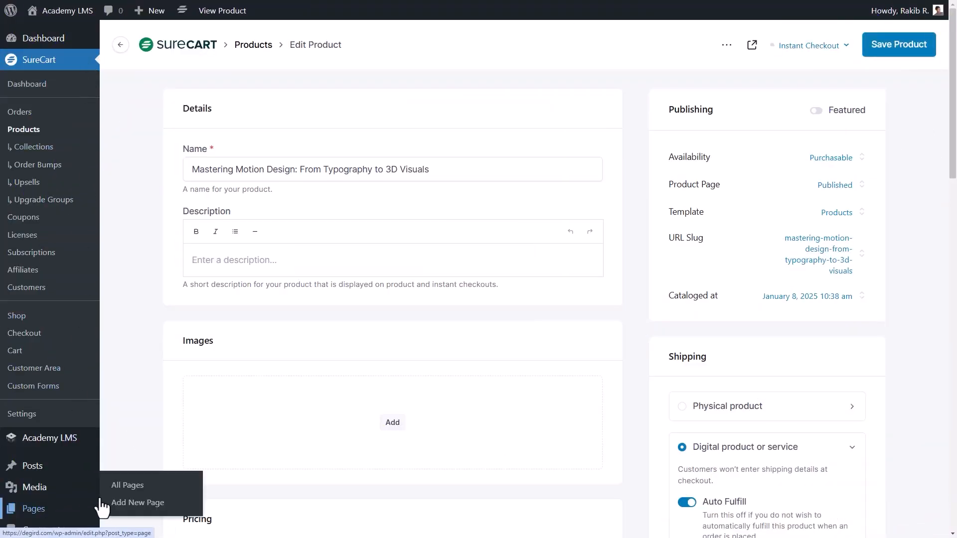
{"action": "left_click", "coordinate": [168, 487]}
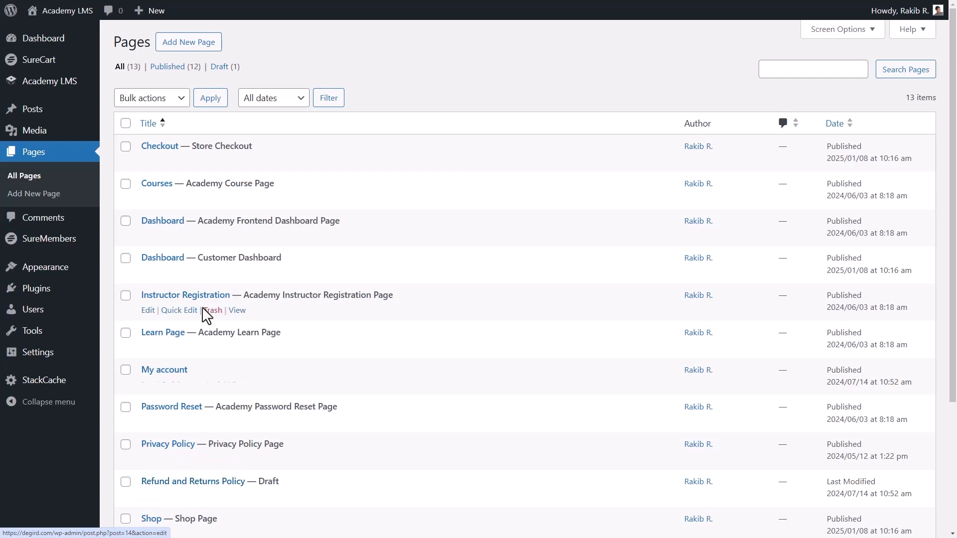
{"action": "left_click", "coordinate": [146, 162]}
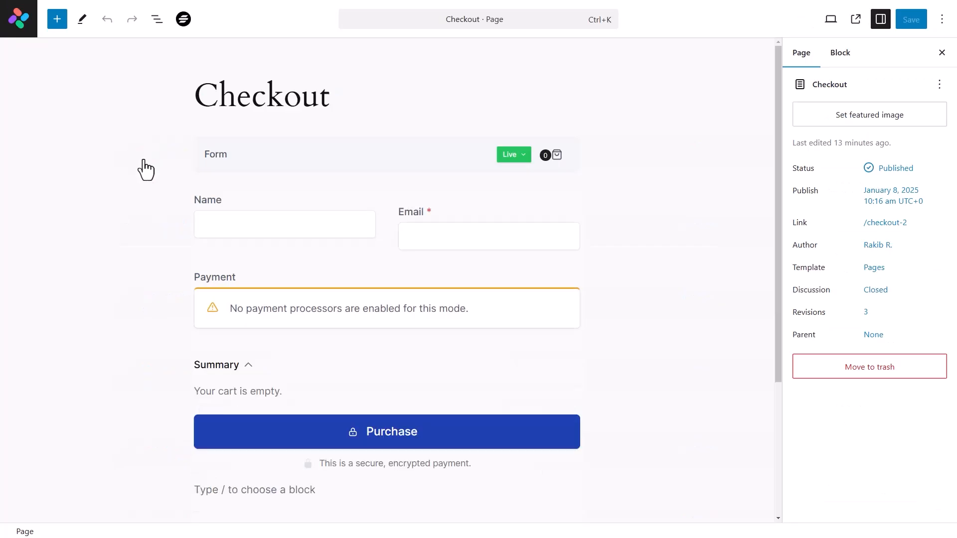
{"action": "left_click", "coordinate": [157, 19]}
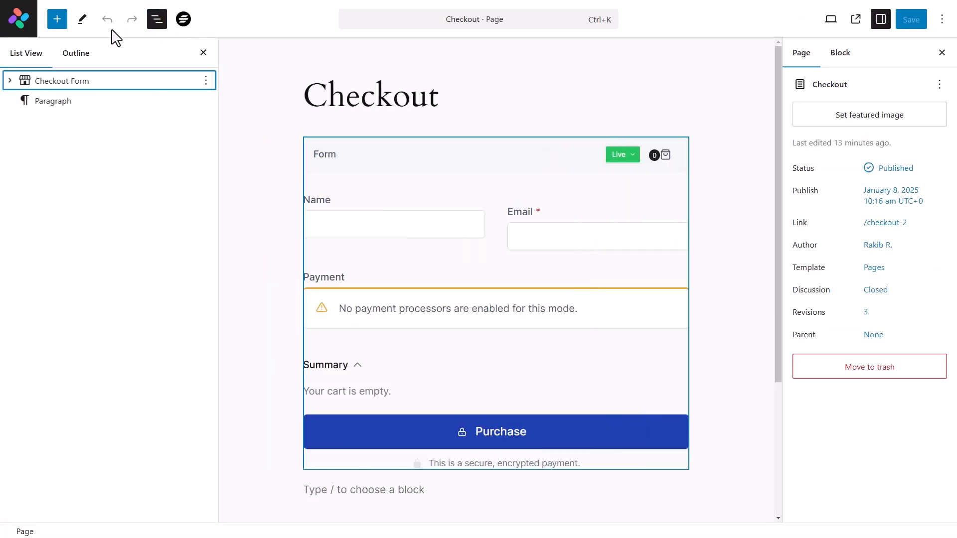
{"action": "left_click", "coordinate": [10, 81]}
{"action": "left_click", "coordinate": [83, 102]}
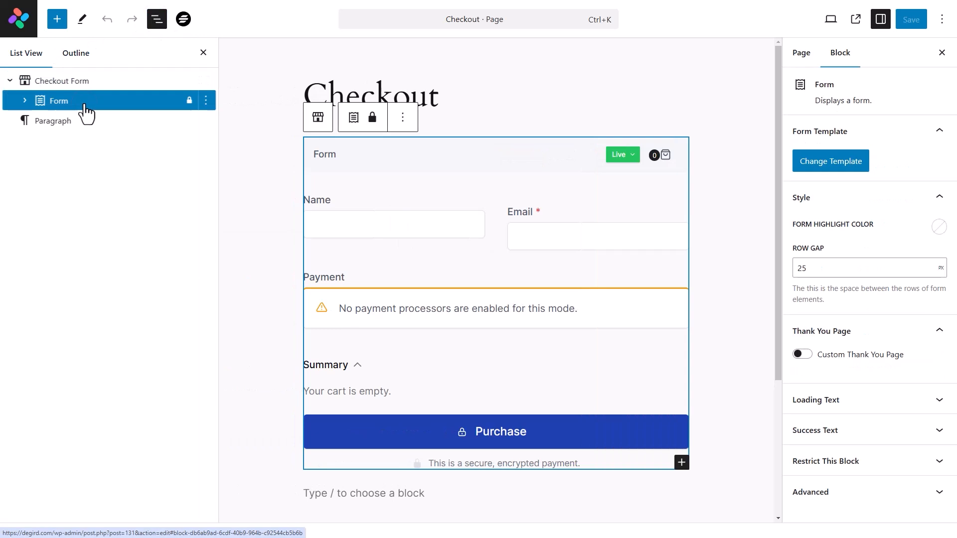
Replace the checkout form's template with the Default starting design and continue to its product settings.
{"action": "left_click", "coordinate": [841, 167]}
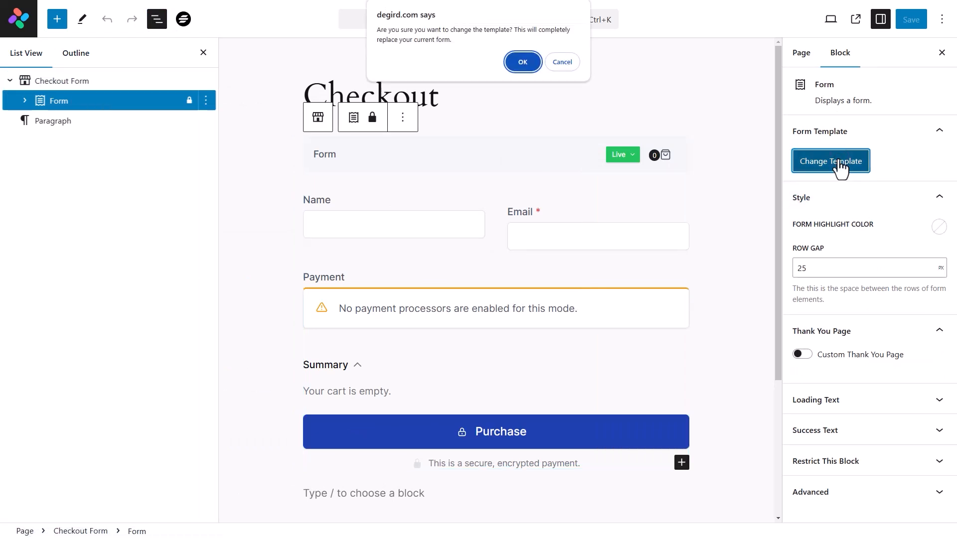
{"action": "left_click", "coordinate": [531, 63]}
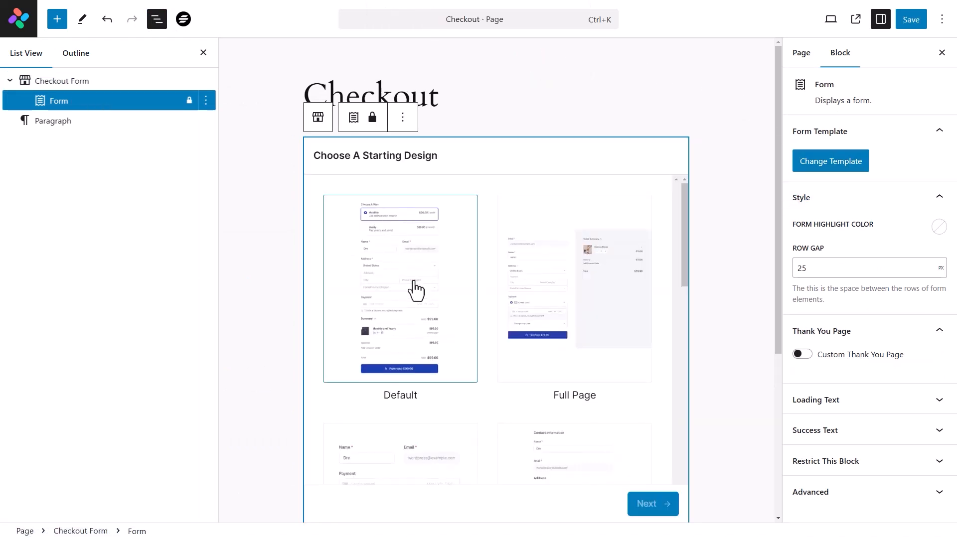
{"action": "left_click", "coordinate": [416, 289]}
{"action": "left_click", "coordinate": [654, 504]}
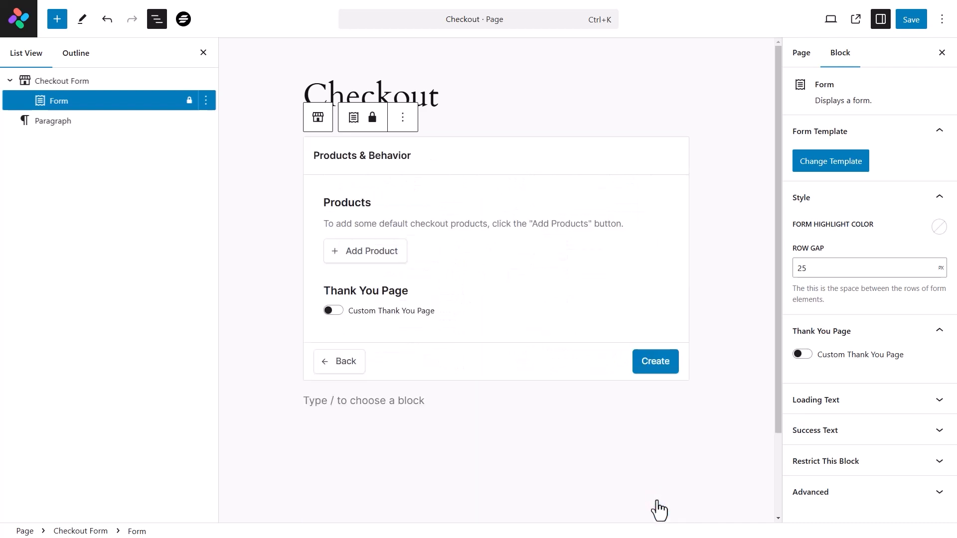
Add the $29 monthly Mastering Motion Design product to the checkout form, create the form and save the page.
{"action": "left_click", "coordinate": [387, 258]}
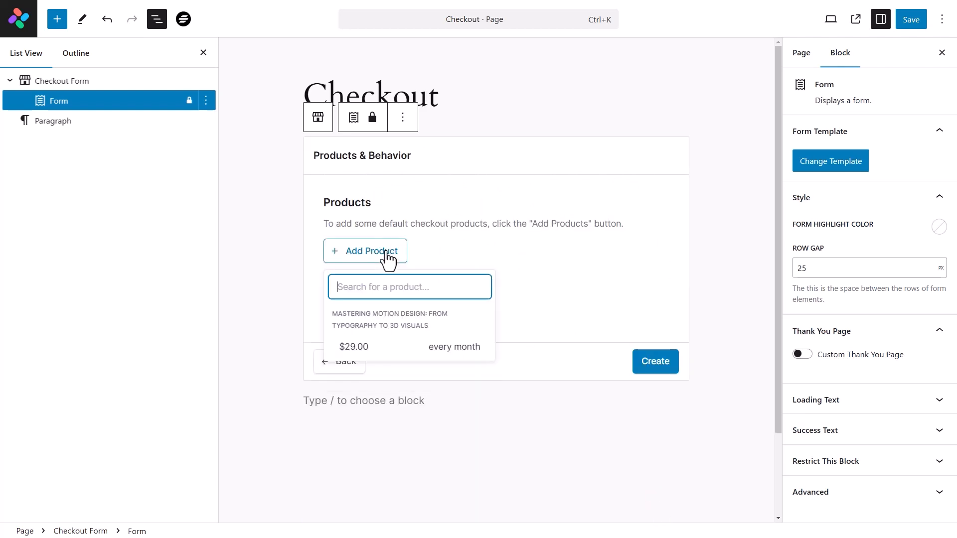
{"action": "left_click", "coordinate": [404, 346]}
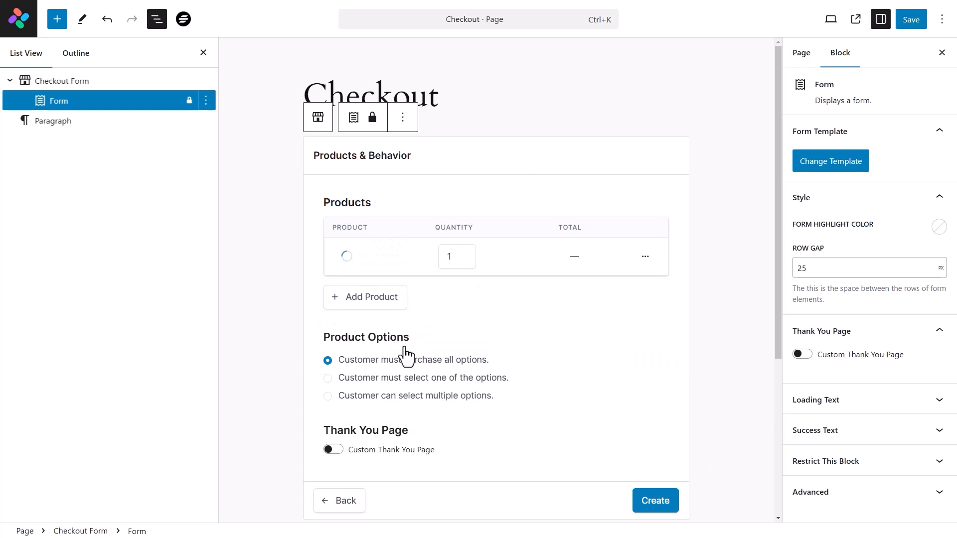
{"action": "scroll", "coordinate": [406, 357], "scroll_direction": "down", "scroll_amount": 4}
{"action": "left_click", "coordinate": [654, 353]}
{"action": "left_click", "coordinate": [914, 25]}
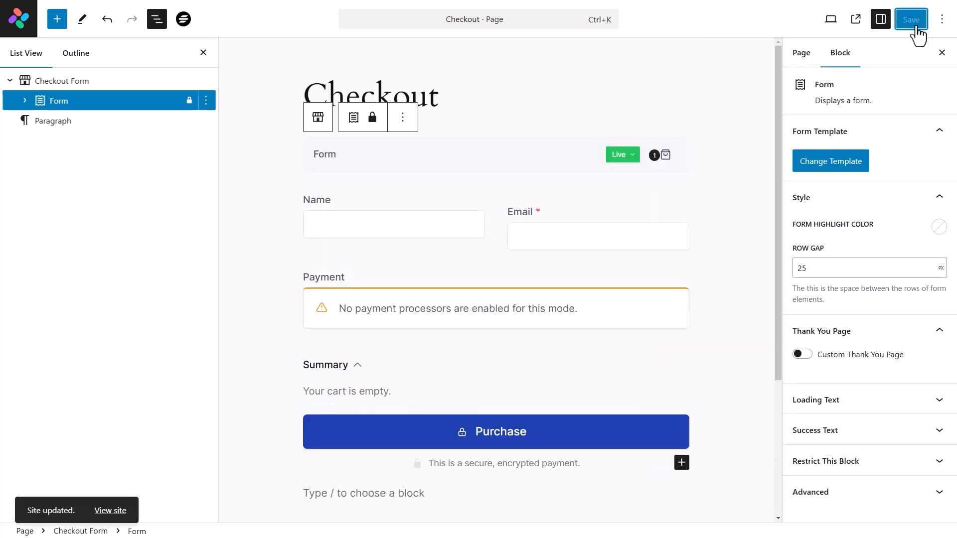
{"action": "left_click", "coordinate": [435, 96]}
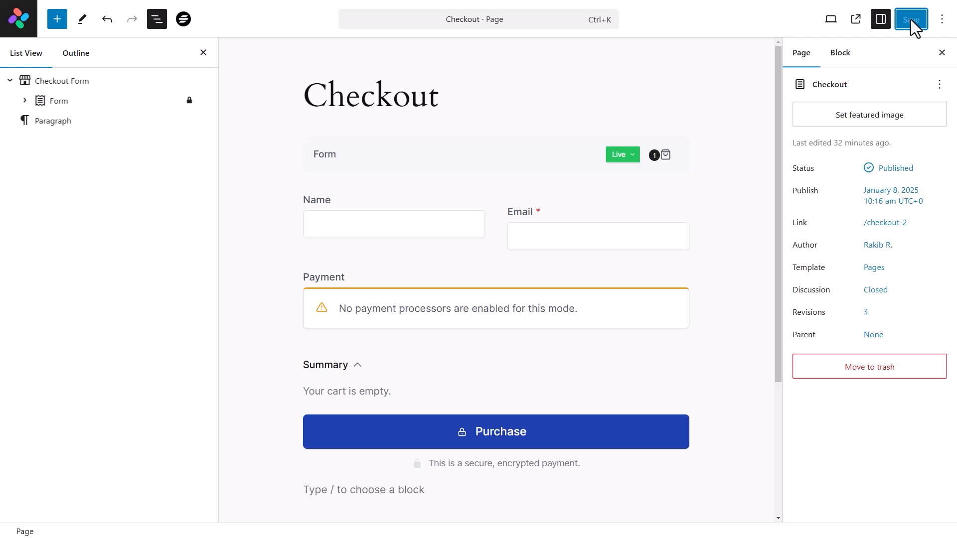
View the published Courses page and open the Visual Storytelling Through Motion Graphics course to examine its checkout redirect.
{"action": "left_click", "coordinate": [25, 22]}
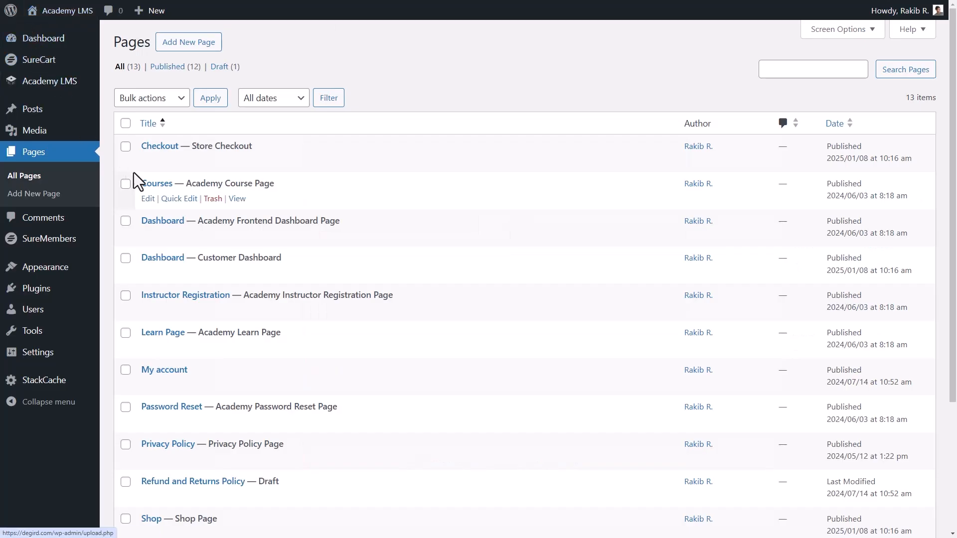
{"action": "left_click", "coordinate": [237, 200]}
{"action": "scroll", "coordinate": [296, 208], "scroll_direction": "down", "scroll_amount": 6}
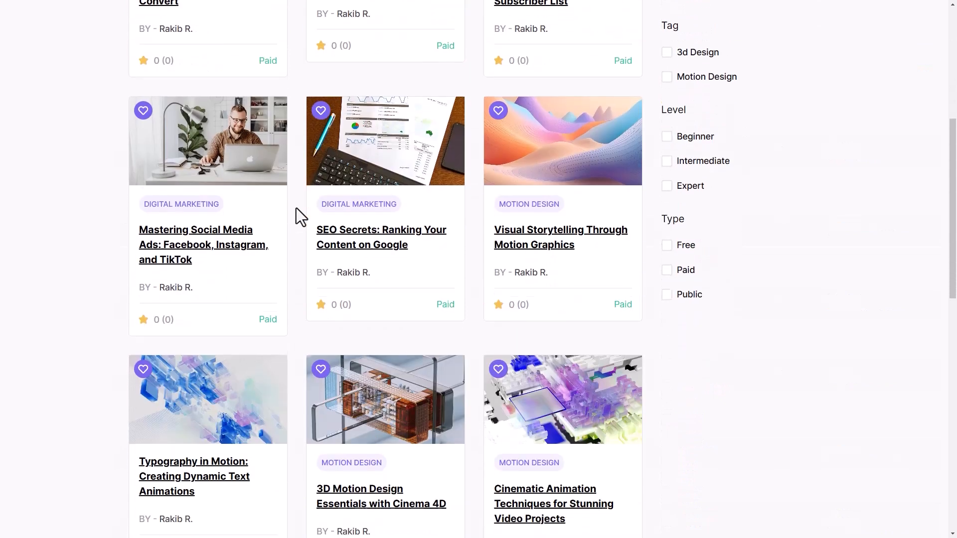
{"action": "scroll", "coordinate": [296, 208], "scroll_direction": "up", "scroll_amount": 4}
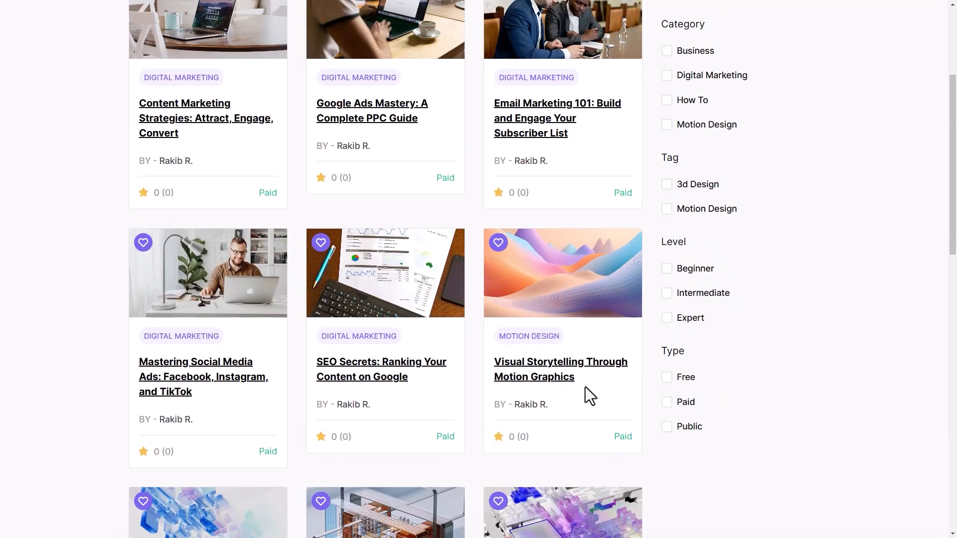
{"action": "left_click", "coordinate": [588, 372]}
{"action": "scroll", "coordinate": [588, 372], "scroll_direction": "down", "scroll_amount": 1}
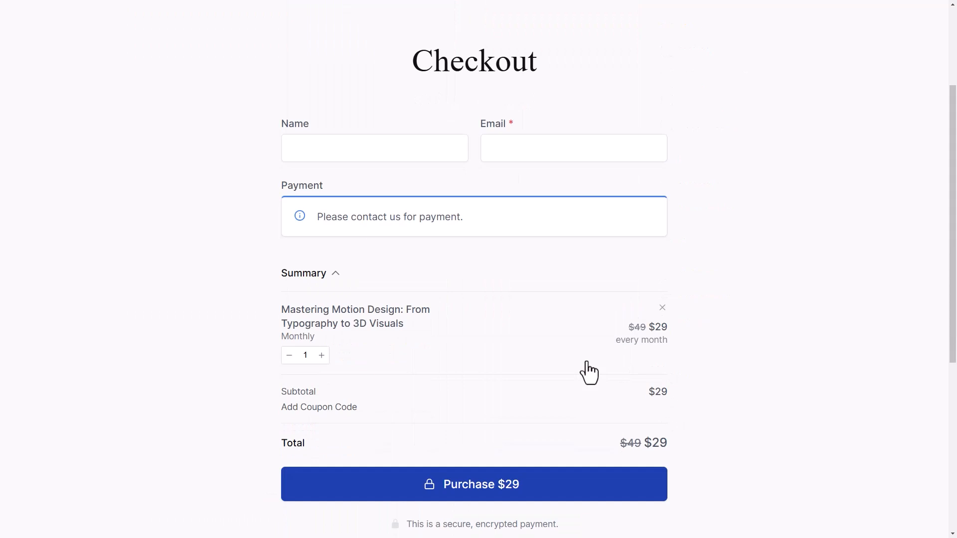
{"action": "scroll", "coordinate": [589, 371], "scroll_direction": "down", "scroll_amount": 1}
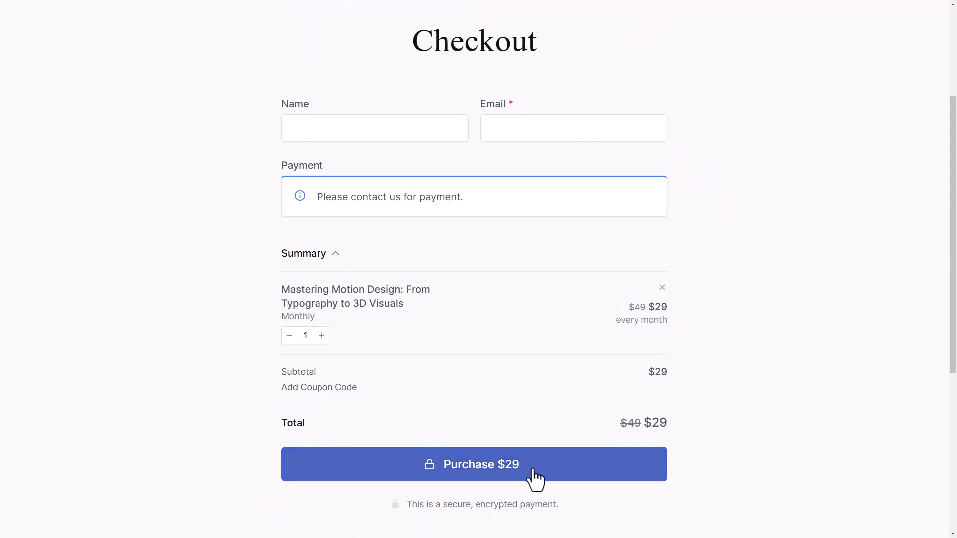